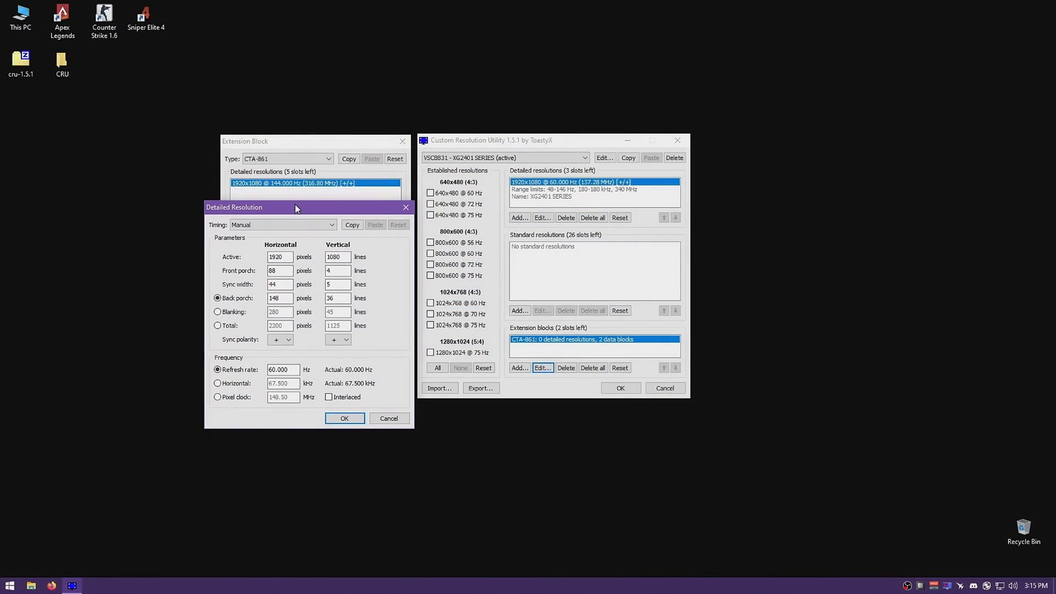
Change the horizontal active width to 1536, then open the OBS 28.1.2 Portable folder
double_click(276, 256)
text(1536)
key(Tab)
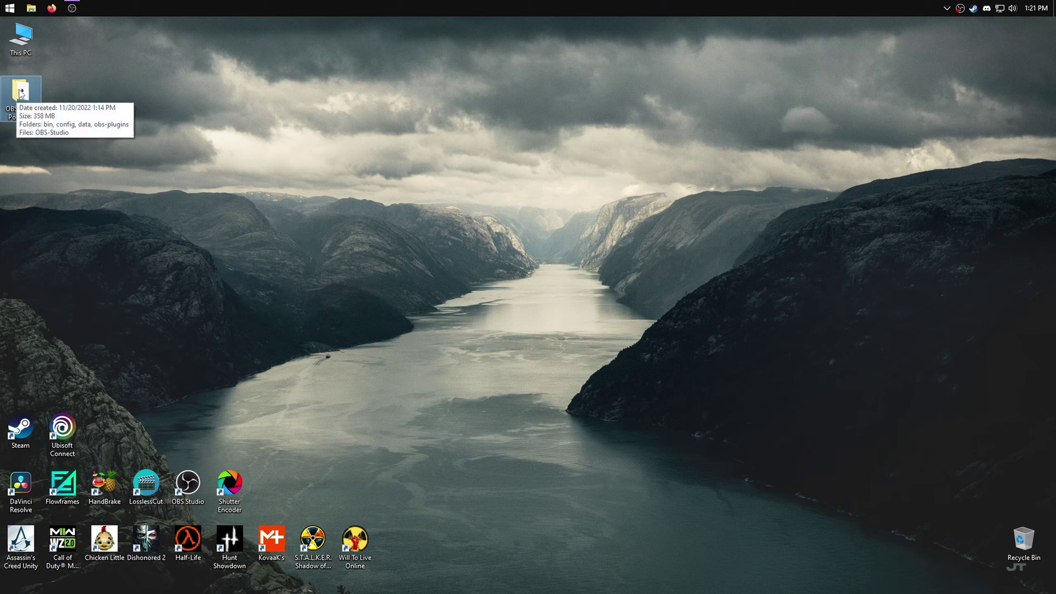
double_click(38, 100)
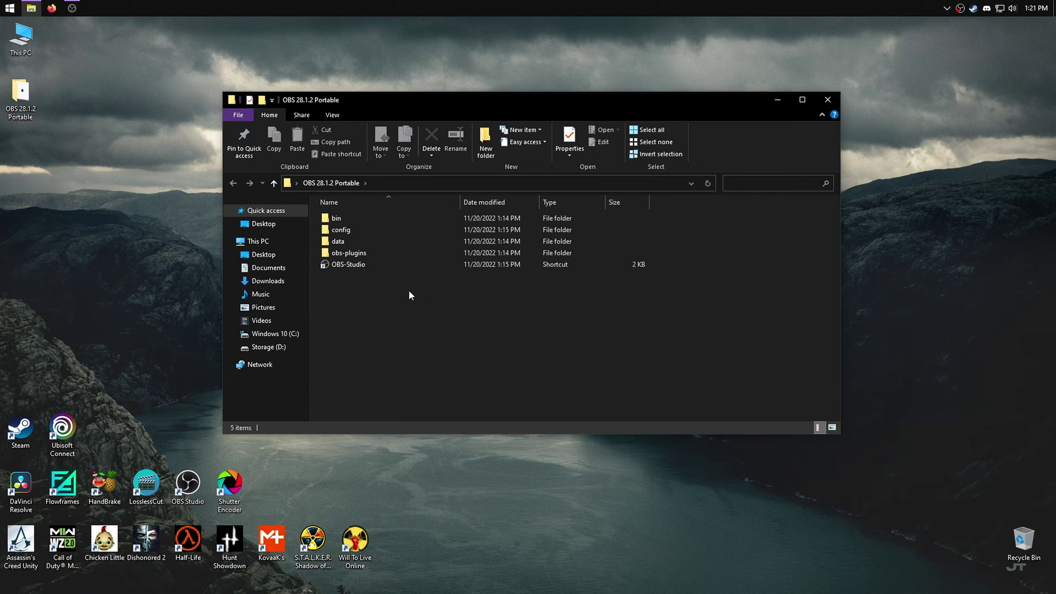
Launch OBS from the OBS-Studio shortcut, close the folder window, reposition OBS, and open Settings
click(352, 266)
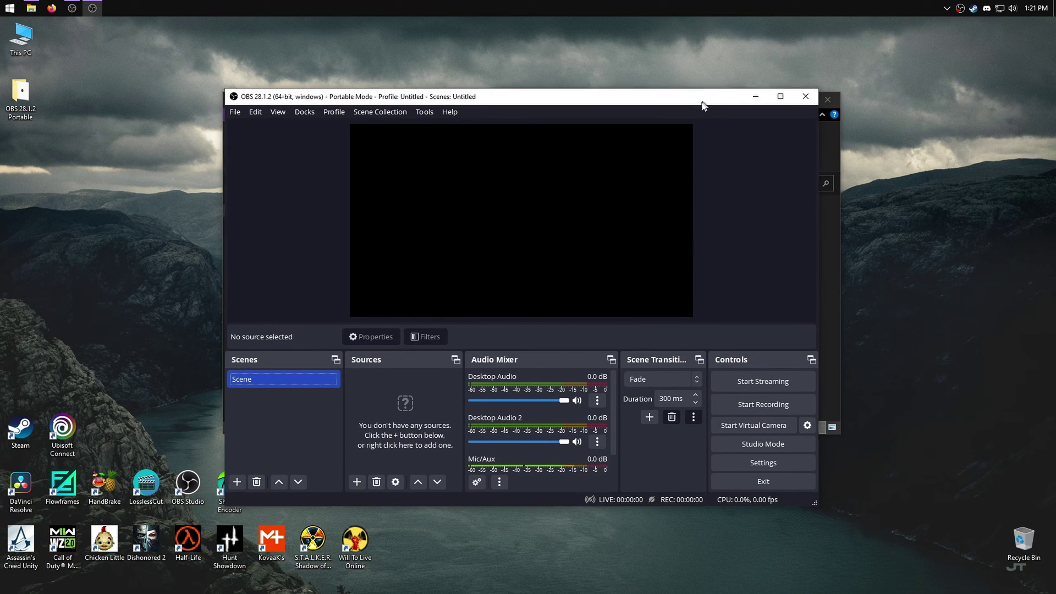
click(828, 99)
drag(678, 104, 692, 82)
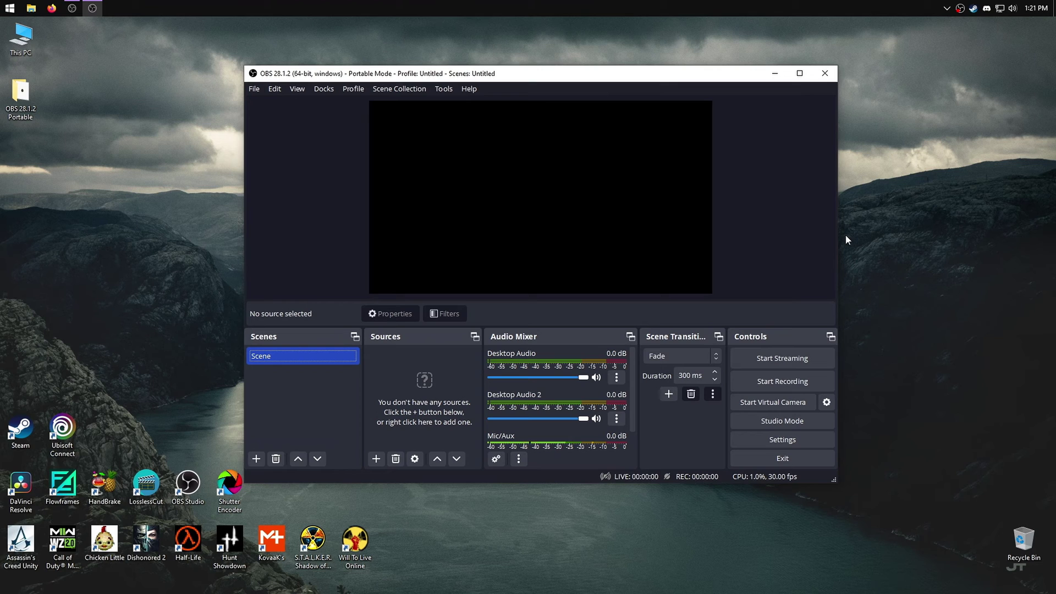
drag(660, 73, 668, 69)
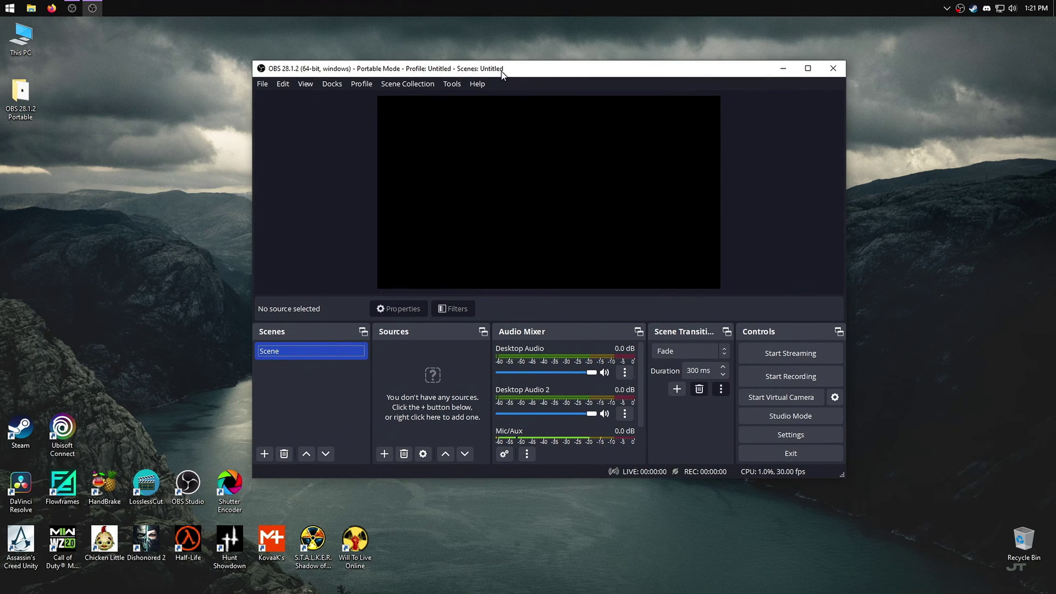
click(780, 436)
Check the Output encoder list, keep Software (x264), then close Settings and OBS
click(325, 134)
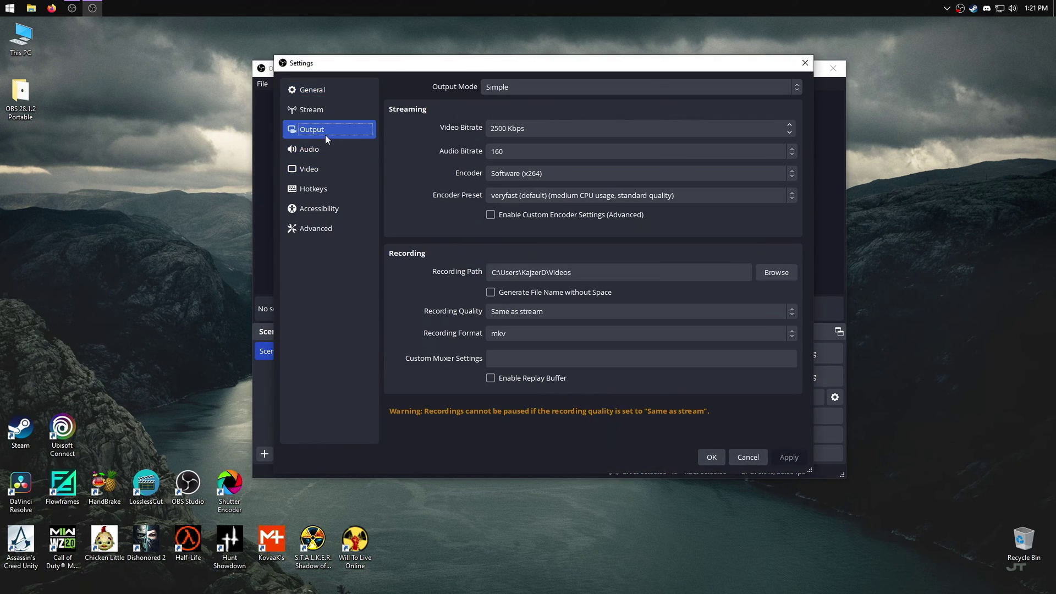
click(520, 174)
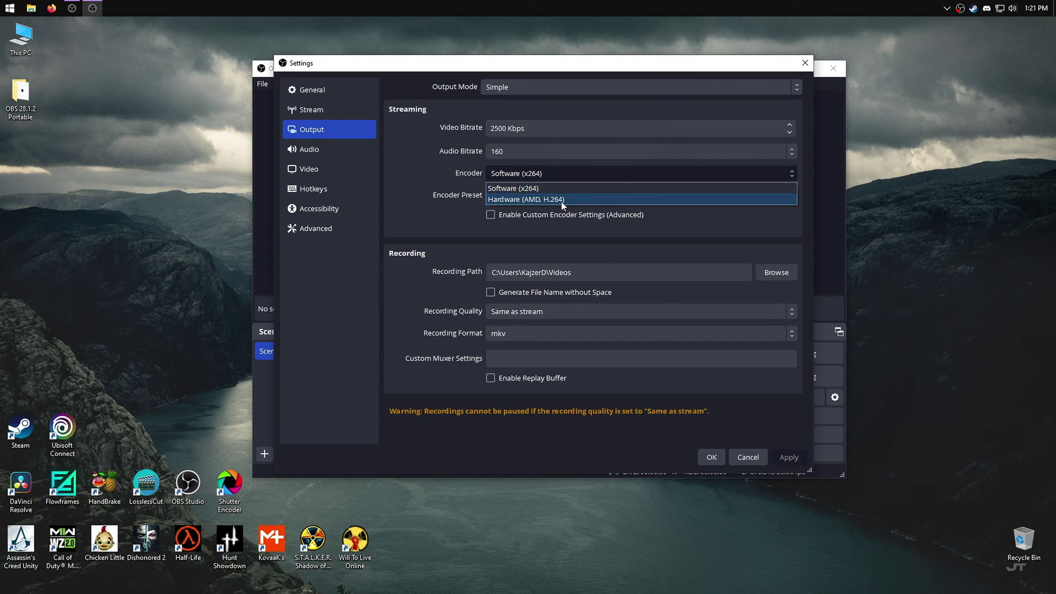
click(536, 176)
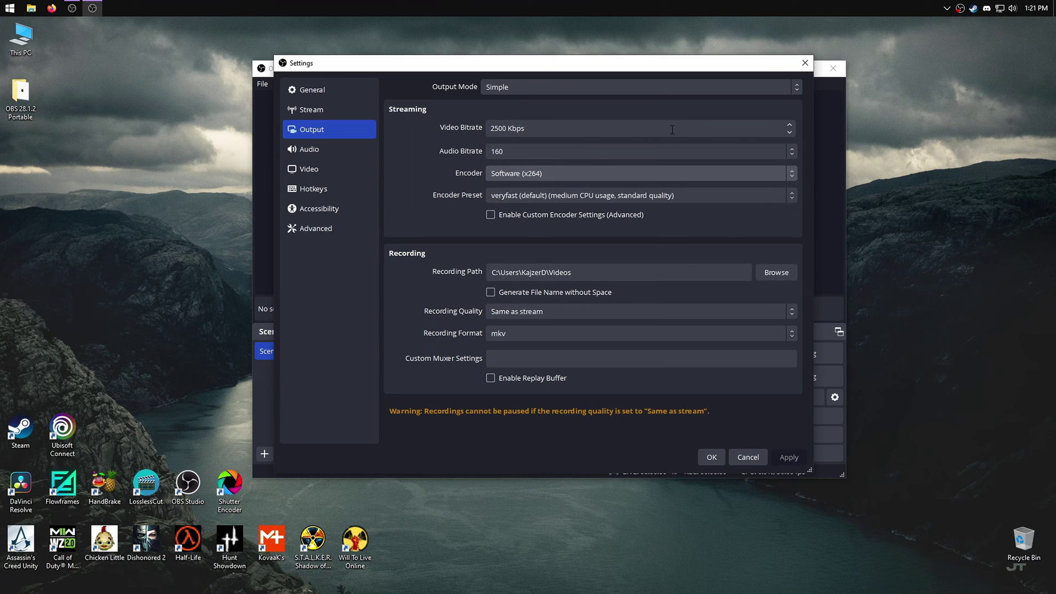
click(805, 63)
click(793, 452)
right_click(535, 285)
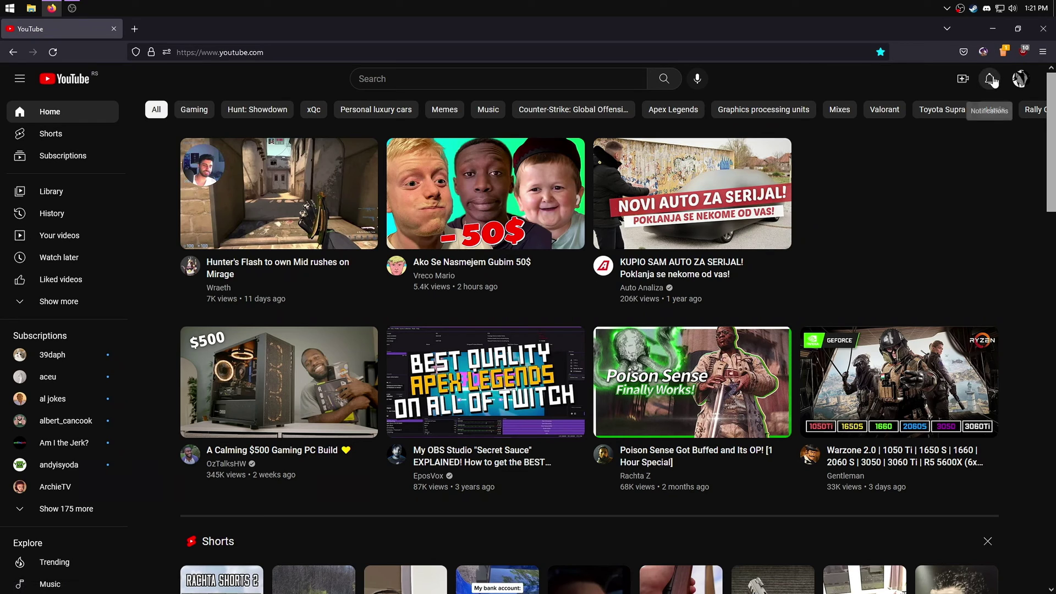
Choose Go live from YouTube's Create menu to reach the live streaming page
click(963, 80)
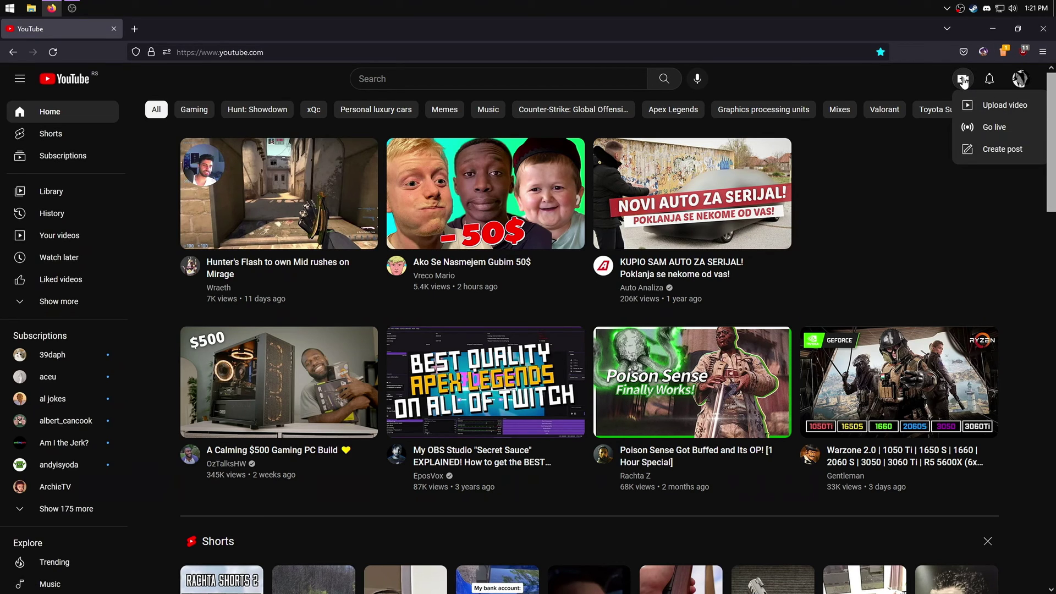
click(982, 127)
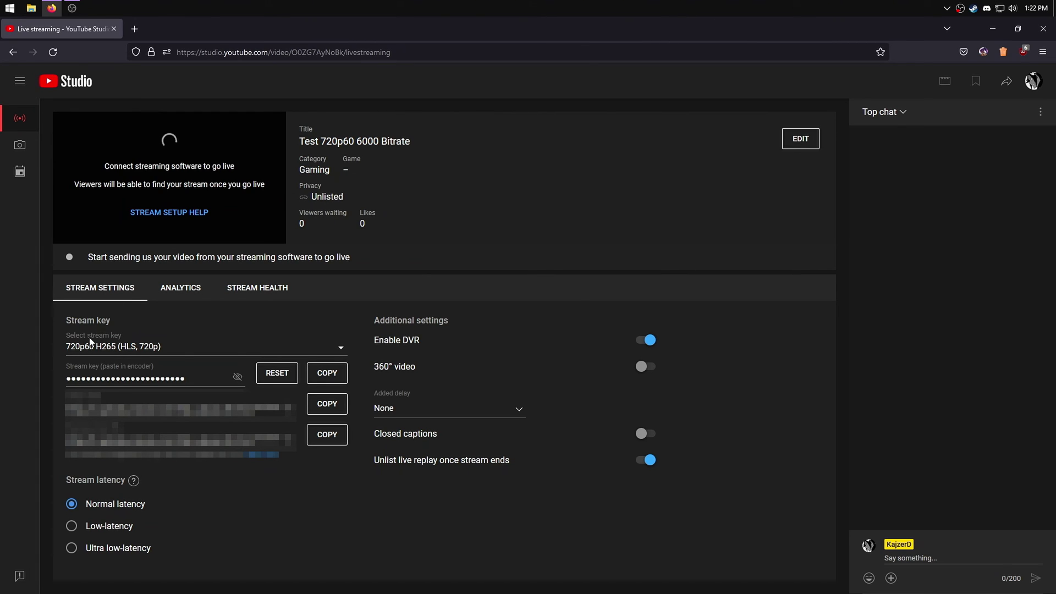
Select the default stream key, then start creating a new stream key
drag(67, 320, 104, 321)
click(102, 348)
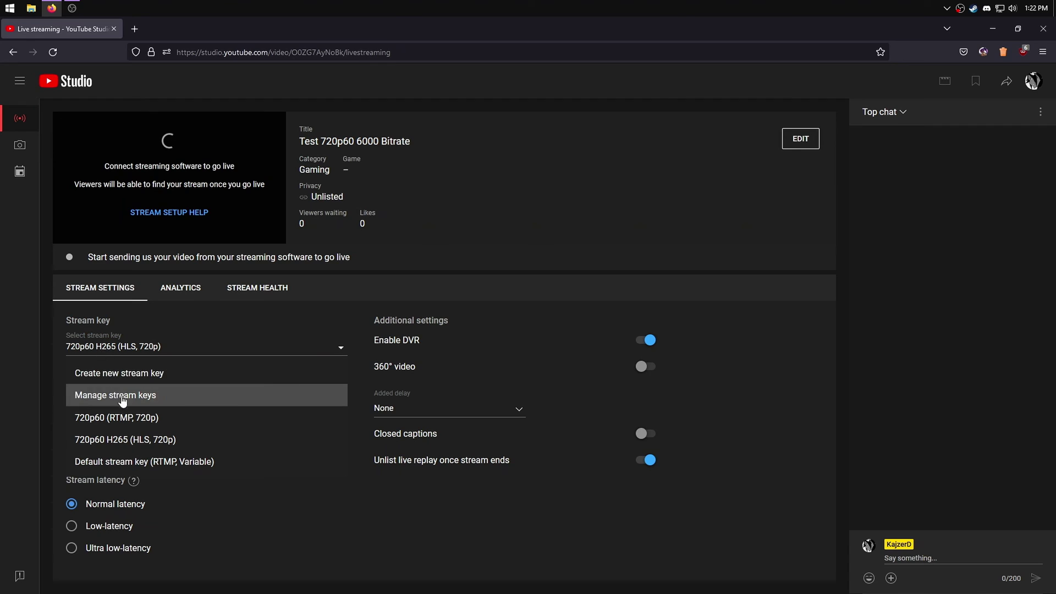
click(119, 462)
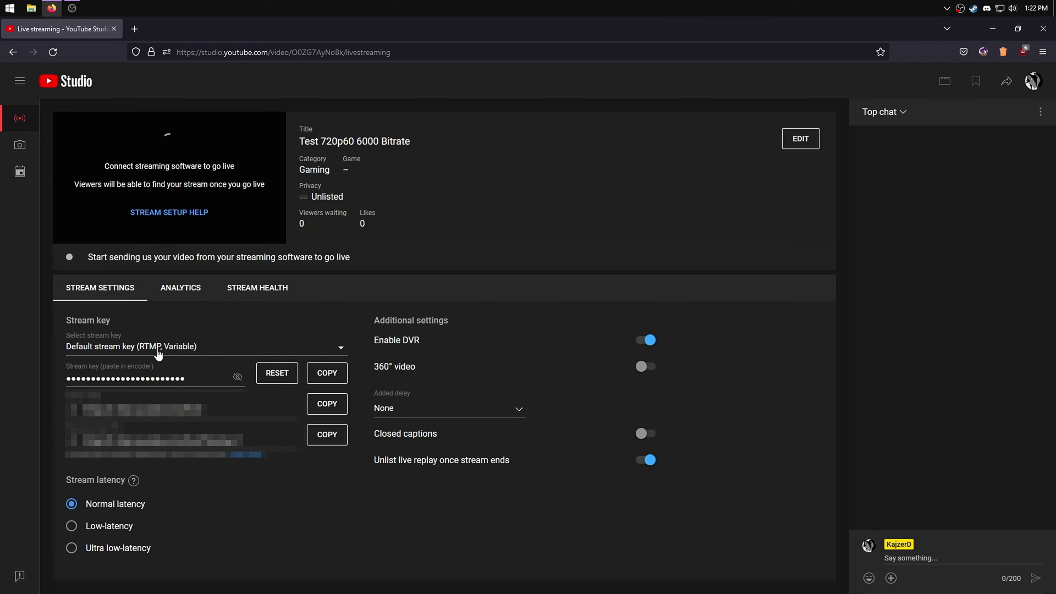
click(177, 348)
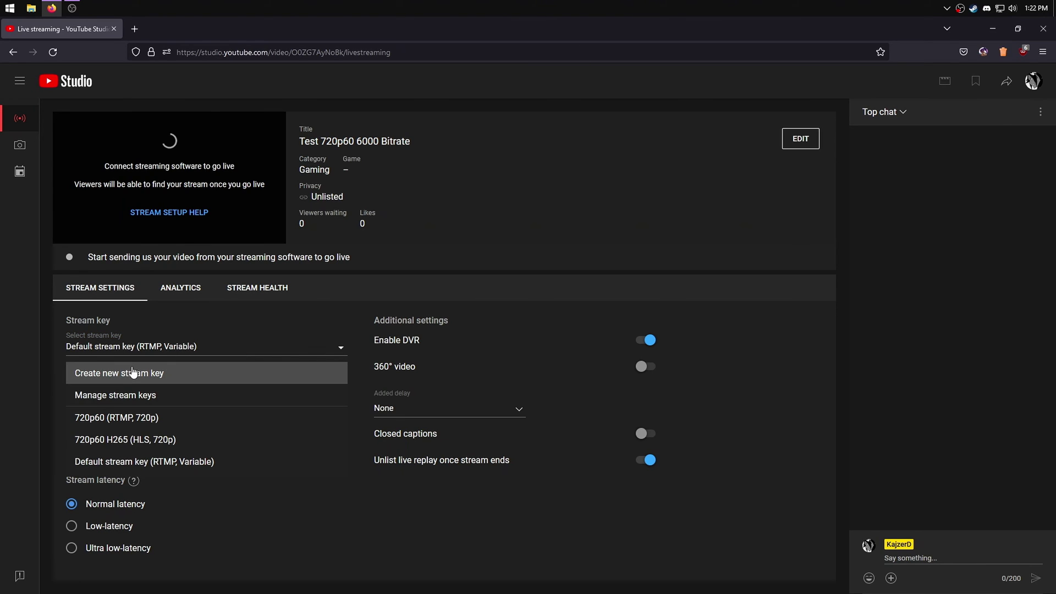
click(164, 377)
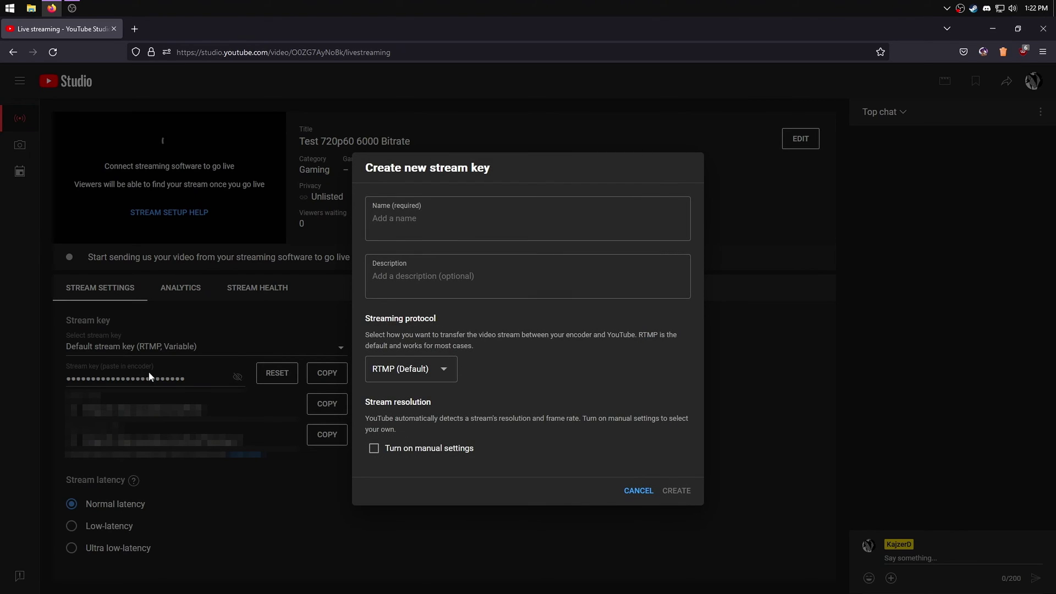
Name the key 'H265 Tutorial' with HLS protocol, create it, and copy it
click(423, 230)
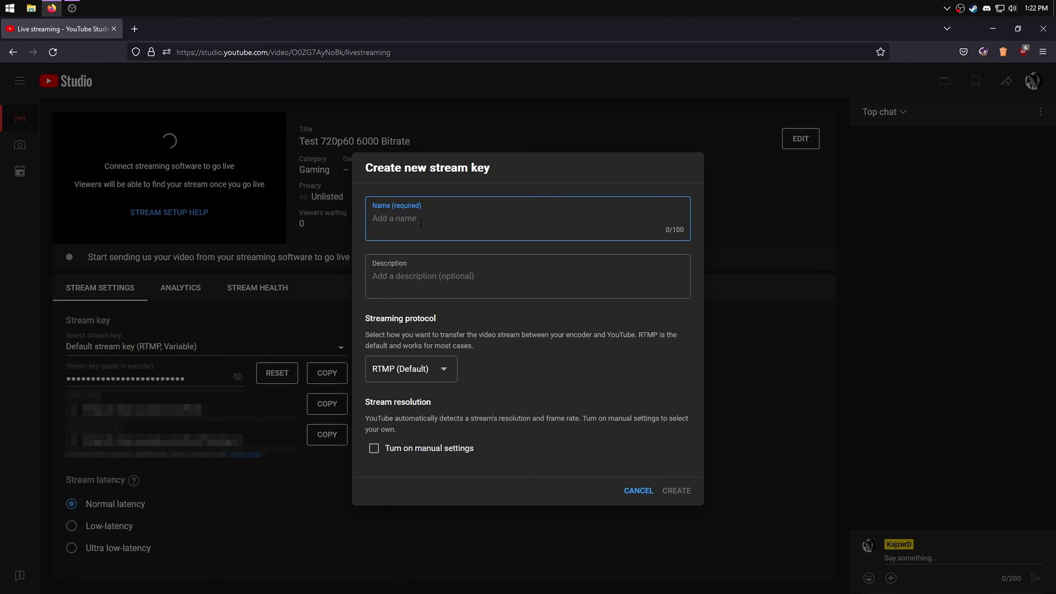
text(H265 Tutorial)
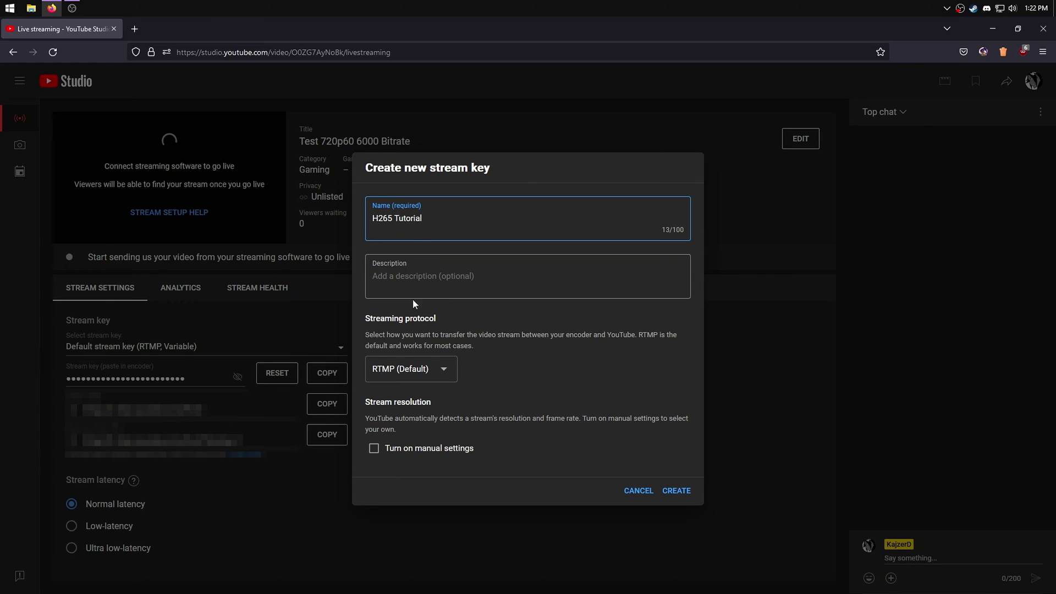
click(393, 368)
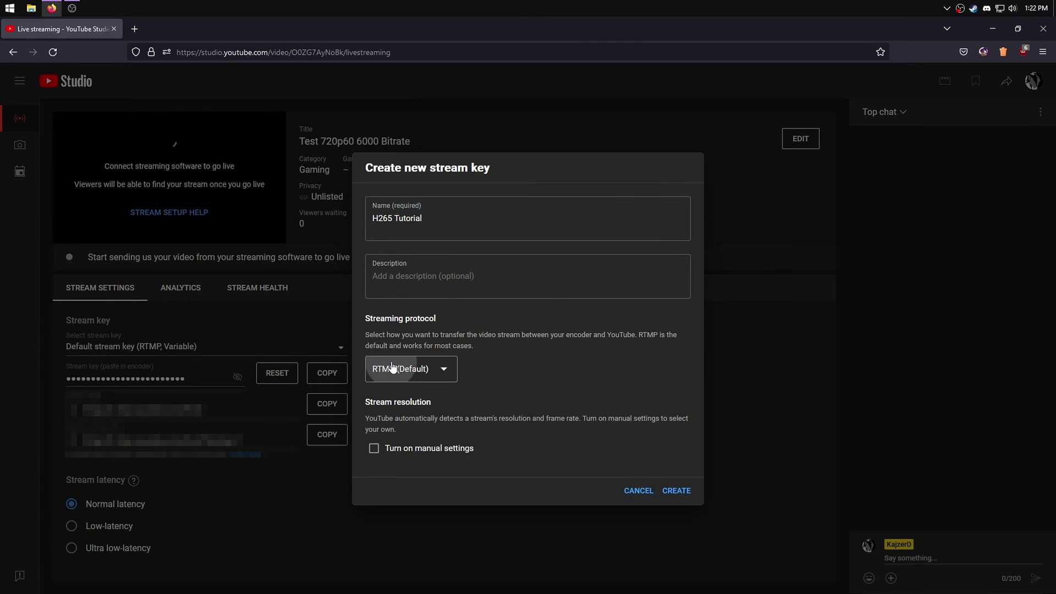
click(412, 384)
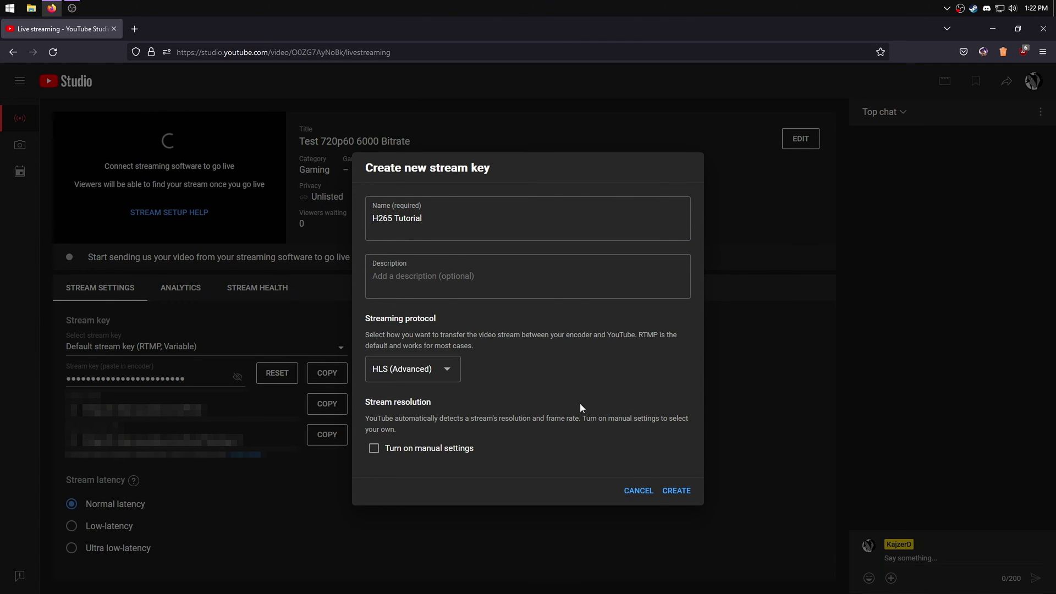
click(677, 490)
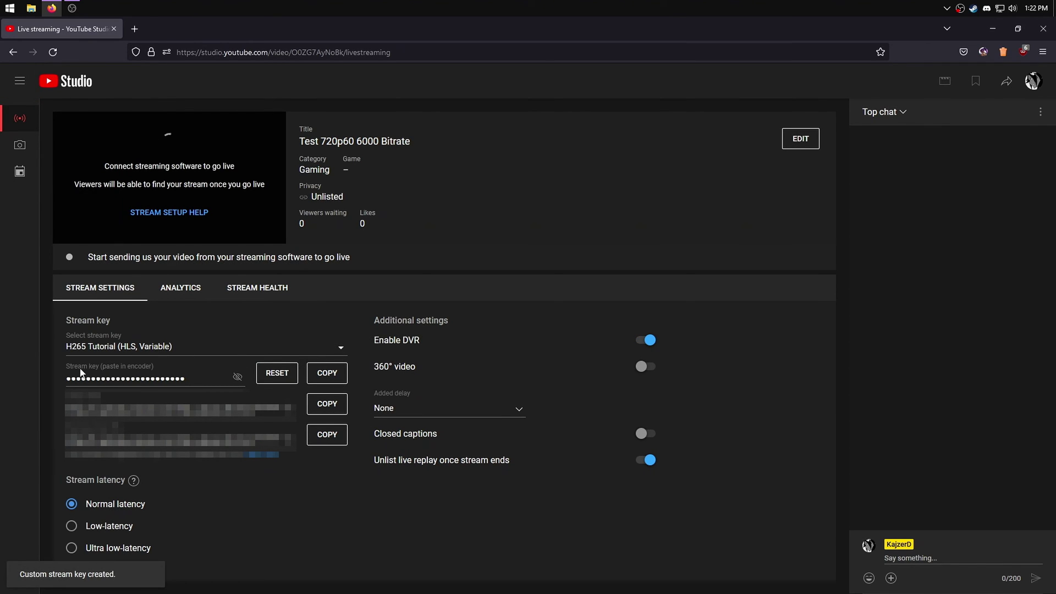
click(323, 374)
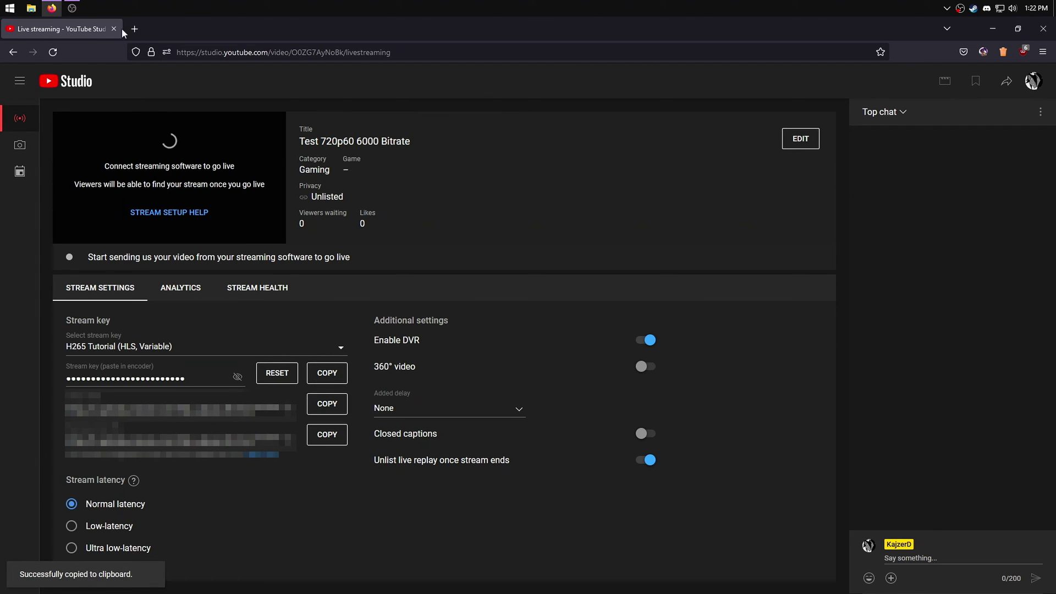
Relaunch portable OBS from its folder and open the Stream settings page
key(super+d)
double_click(30, 105)
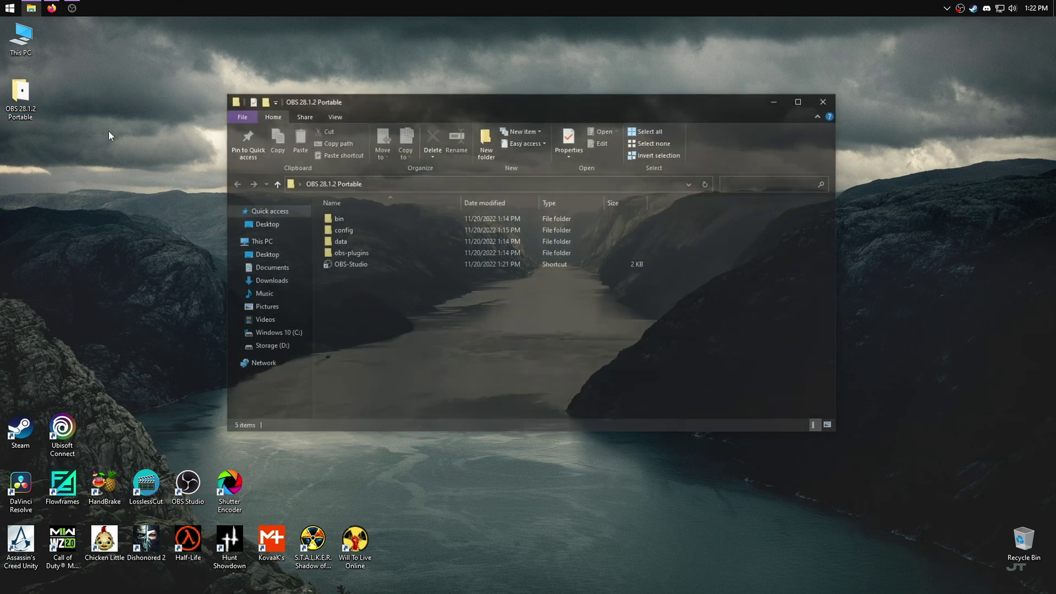
double_click(344, 264)
click(790, 435)
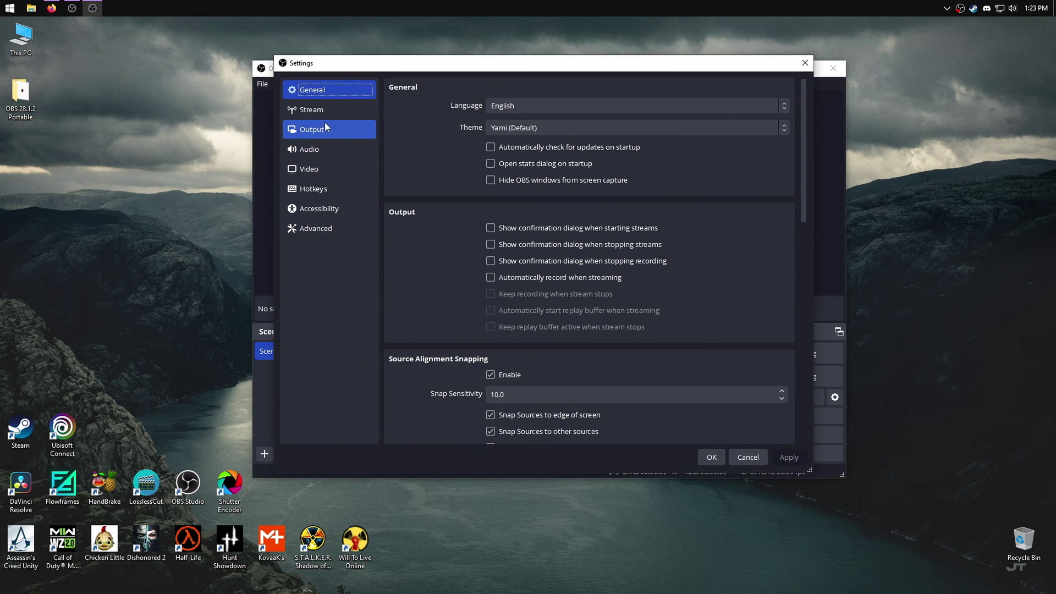
click(317, 111)
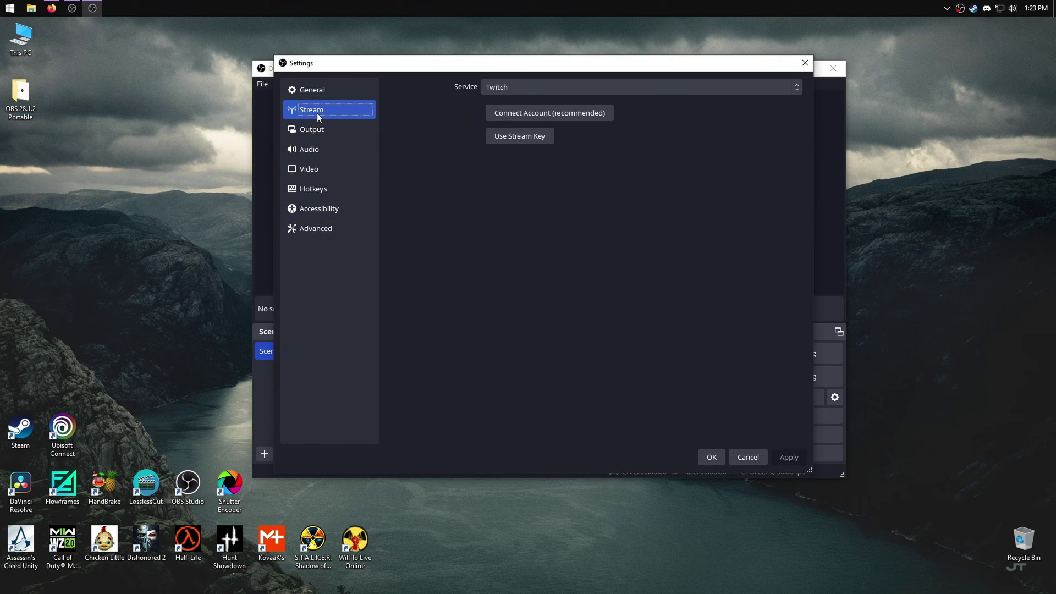
Set the service to YouTube - HLS, paste the copied stream key, and apply
click(516, 88)
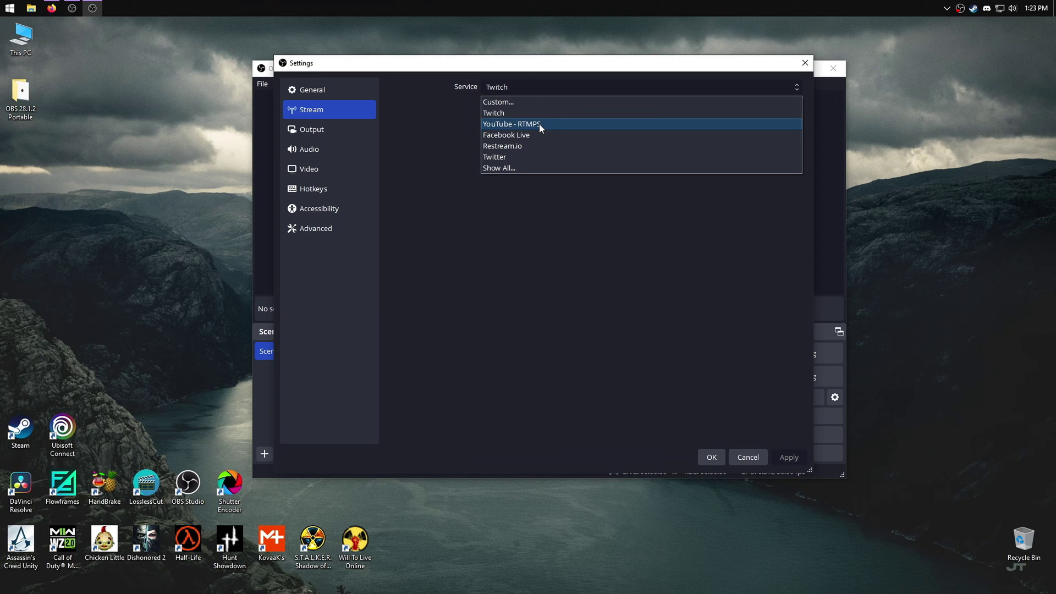
click(503, 169)
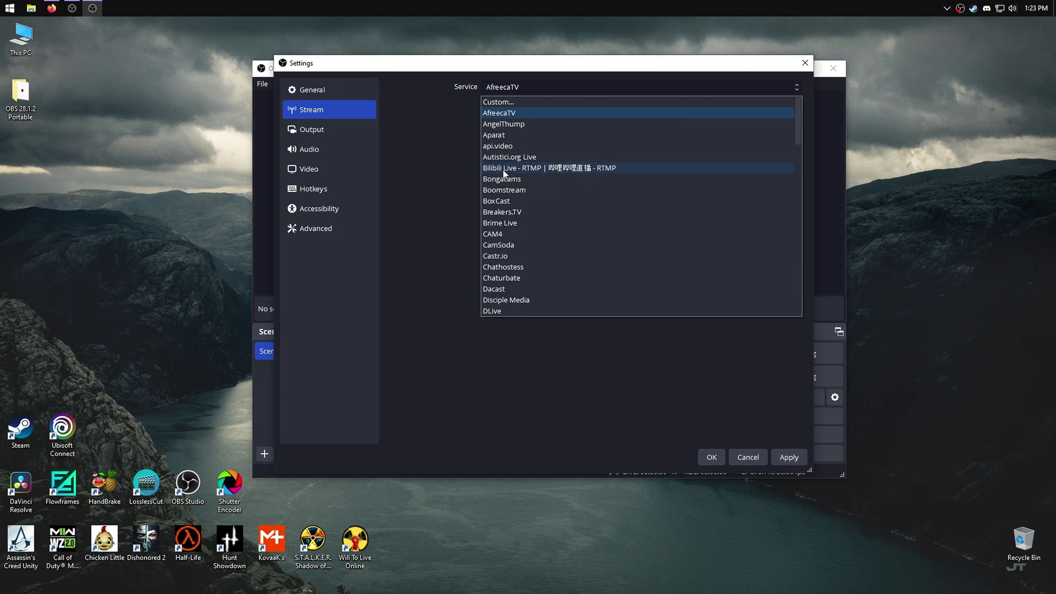
drag(797, 129, 801, 308)
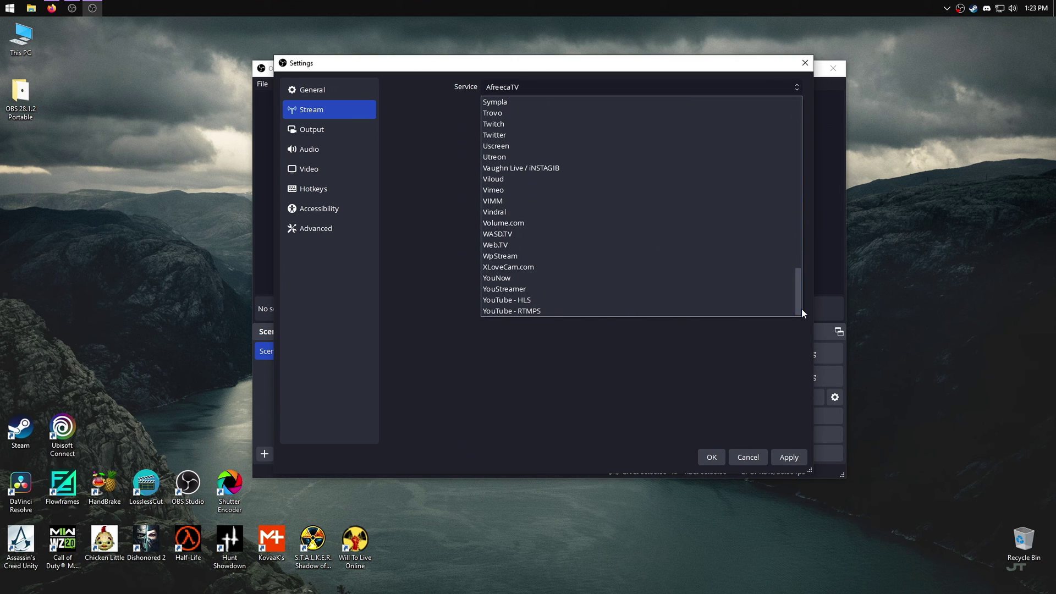
click(531, 302)
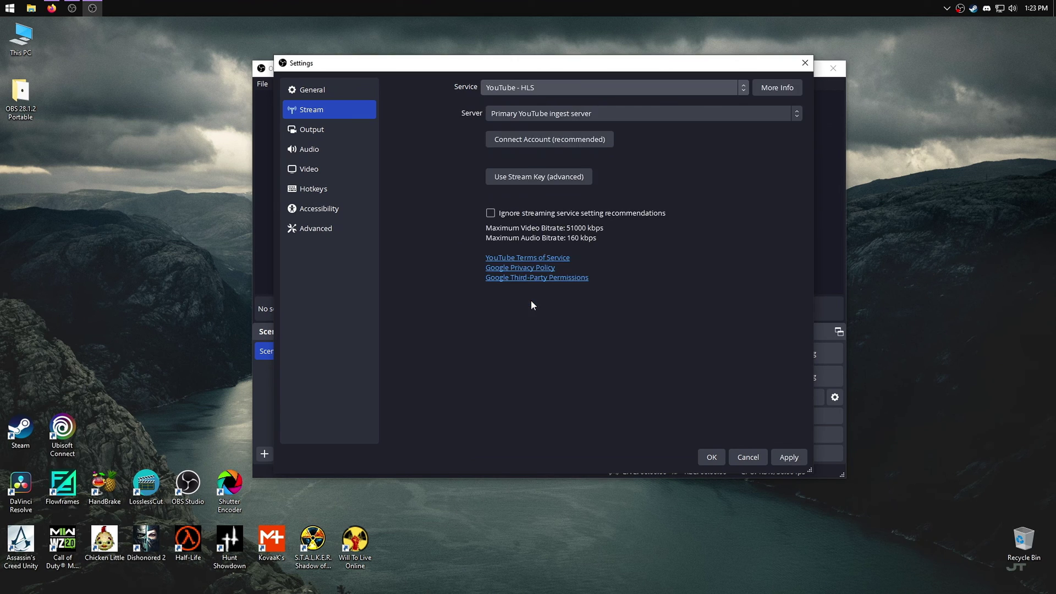
click(533, 178)
right_click(540, 137)
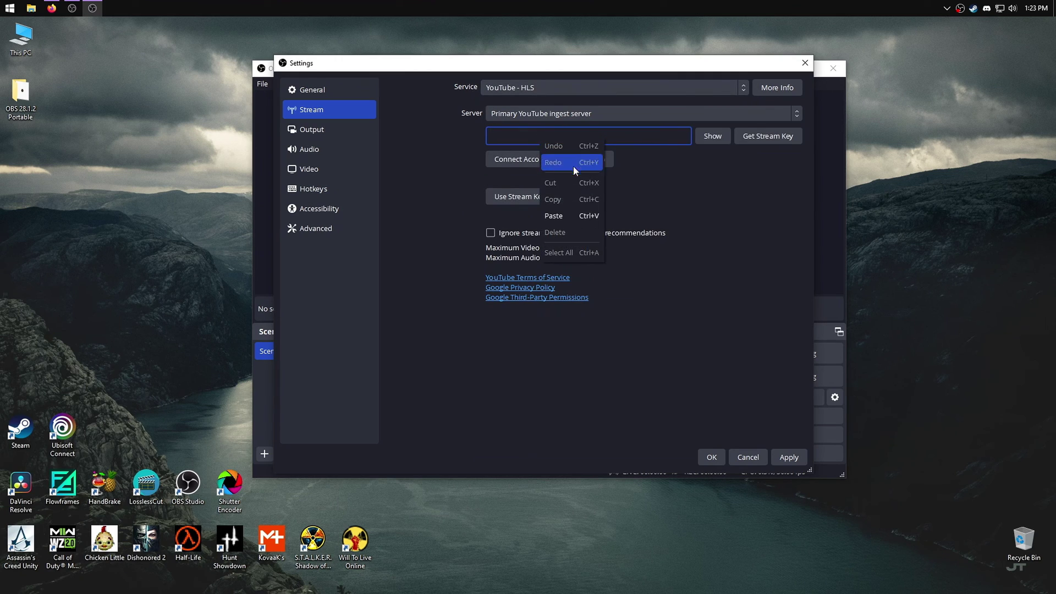
click(576, 210)
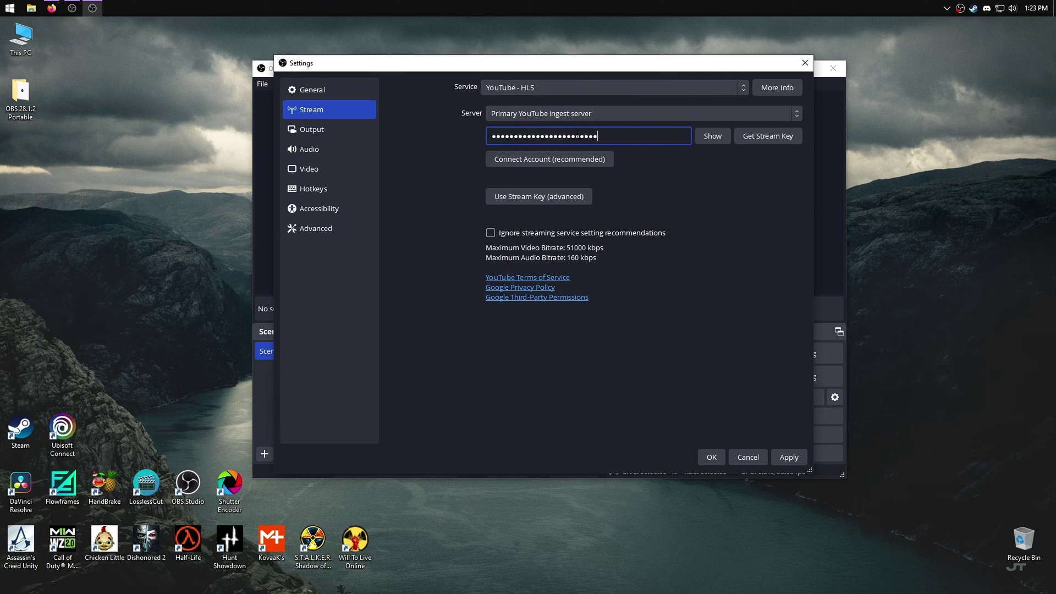
click(798, 453)
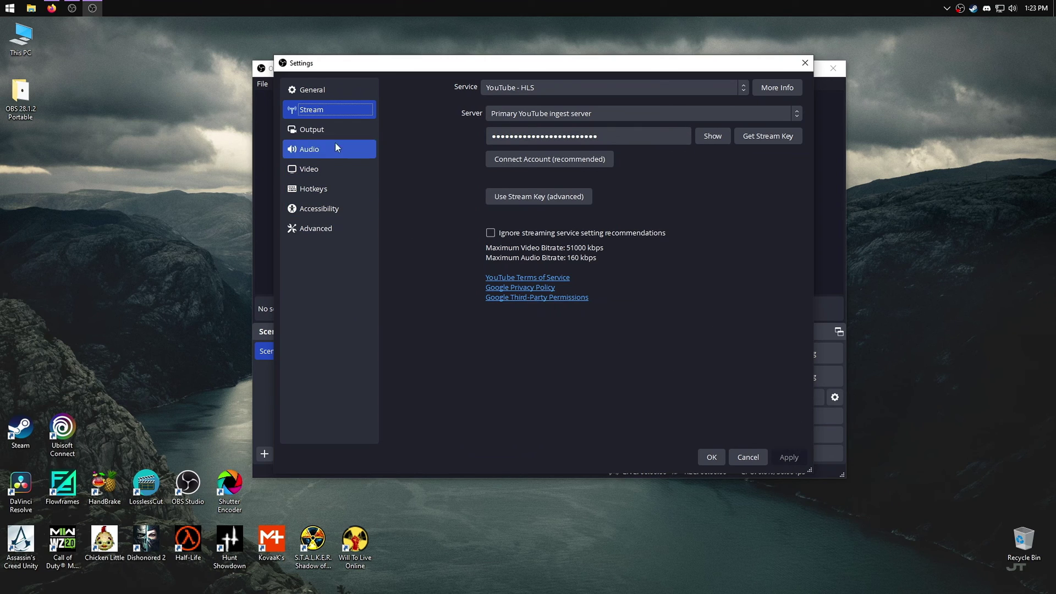
Set the output resolution to 1920x1080 and frame rate to 60 FPS, and apply
click(335, 172)
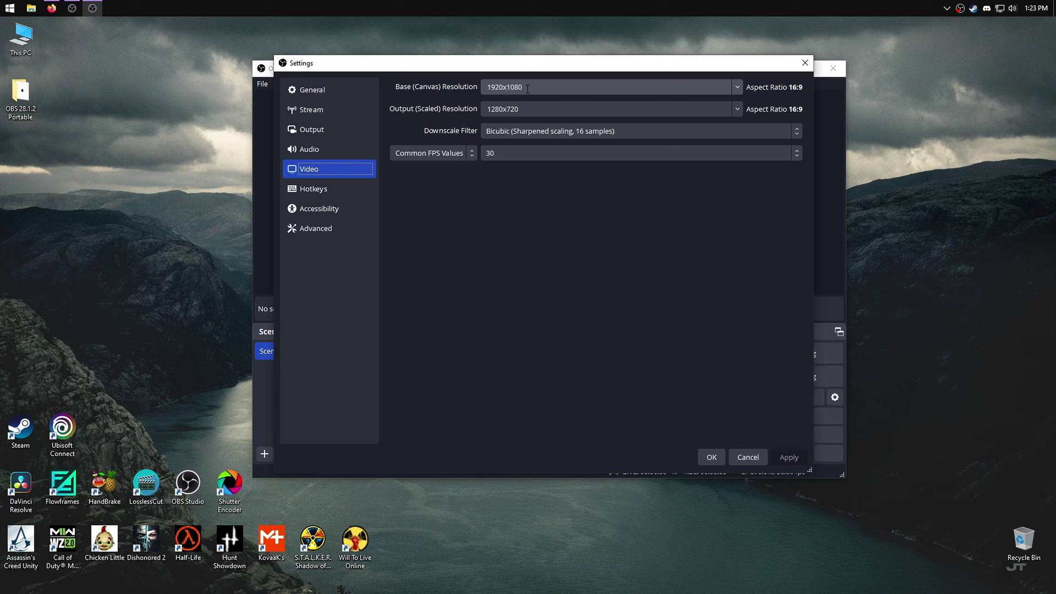
drag(533, 88, 470, 83)
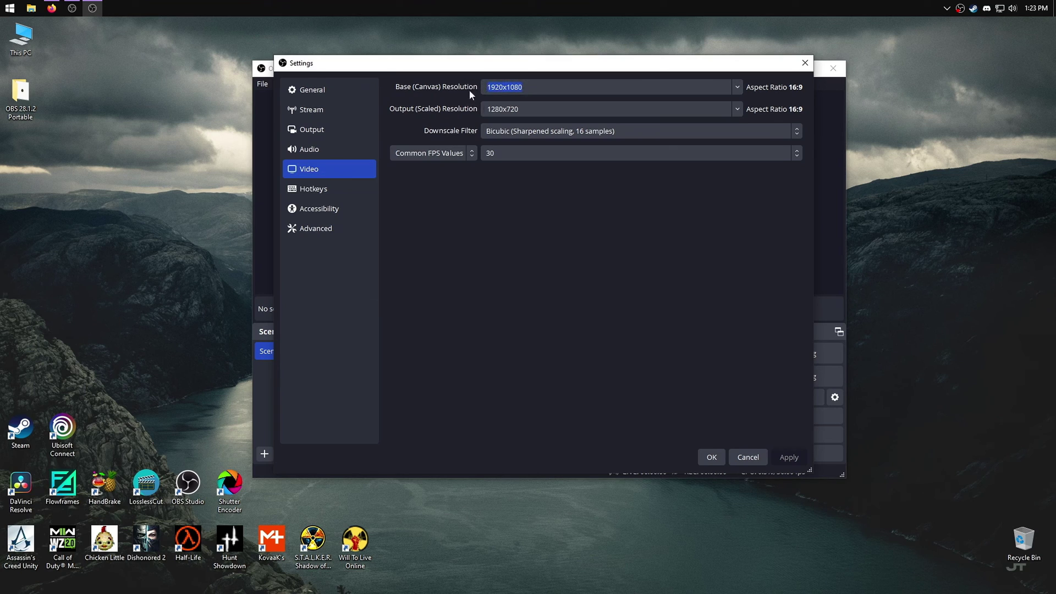
drag(528, 109, 446, 110)
text(10)
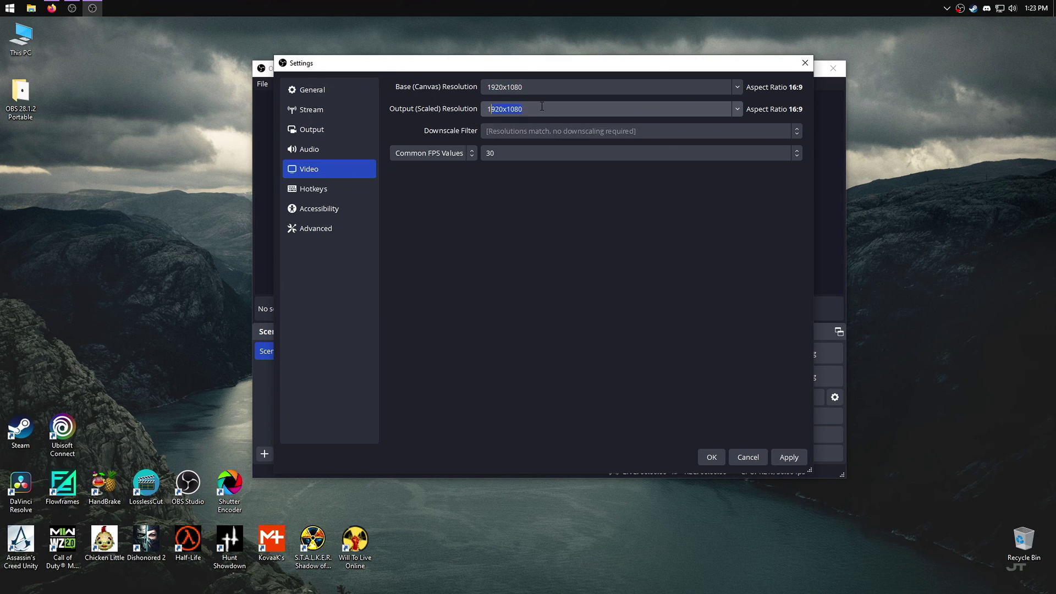
click(499, 154)
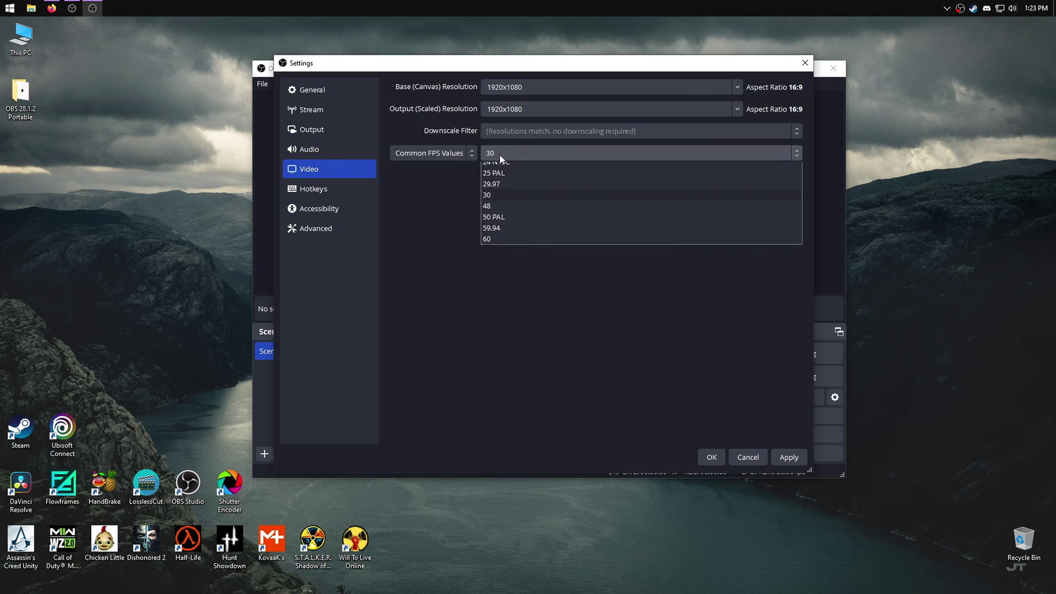
click(507, 267)
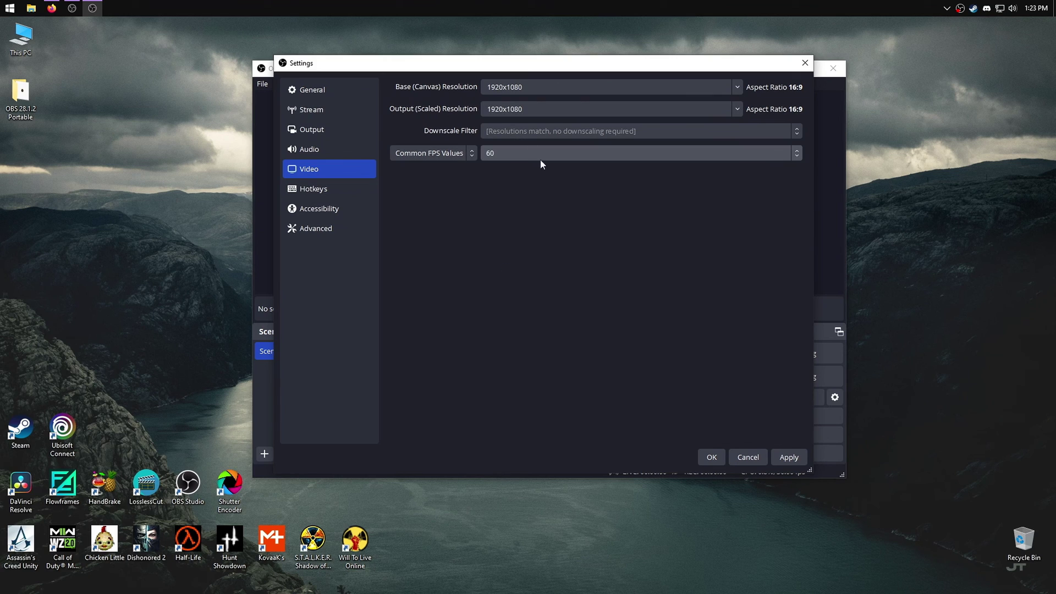
click(792, 457)
click(318, 150)
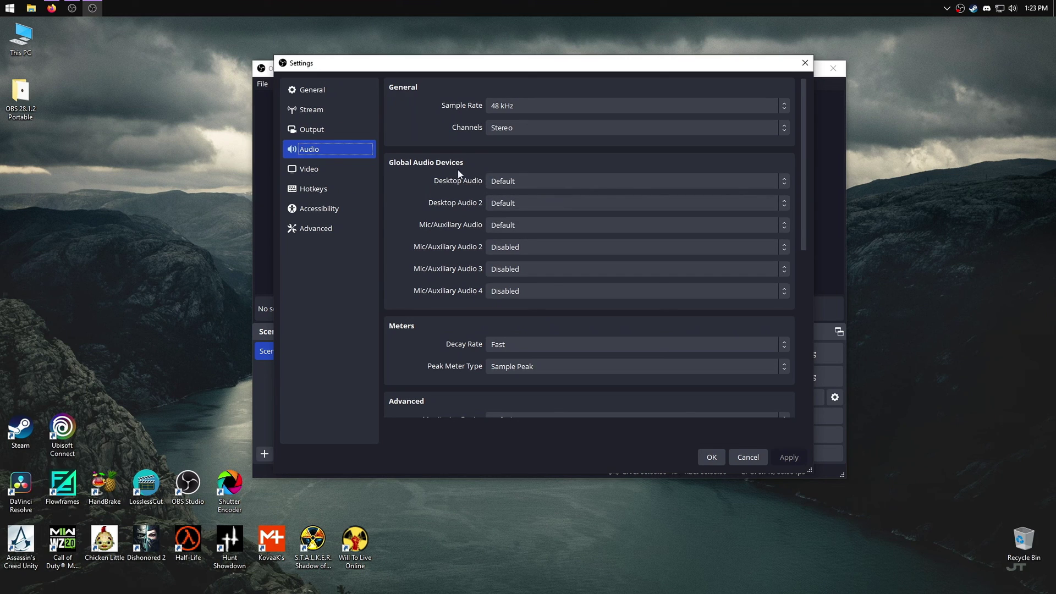
click(332, 130)
Switch Output Mode to Advanced with the AMD HW H.265 (HEVC) encoder
click(500, 91)
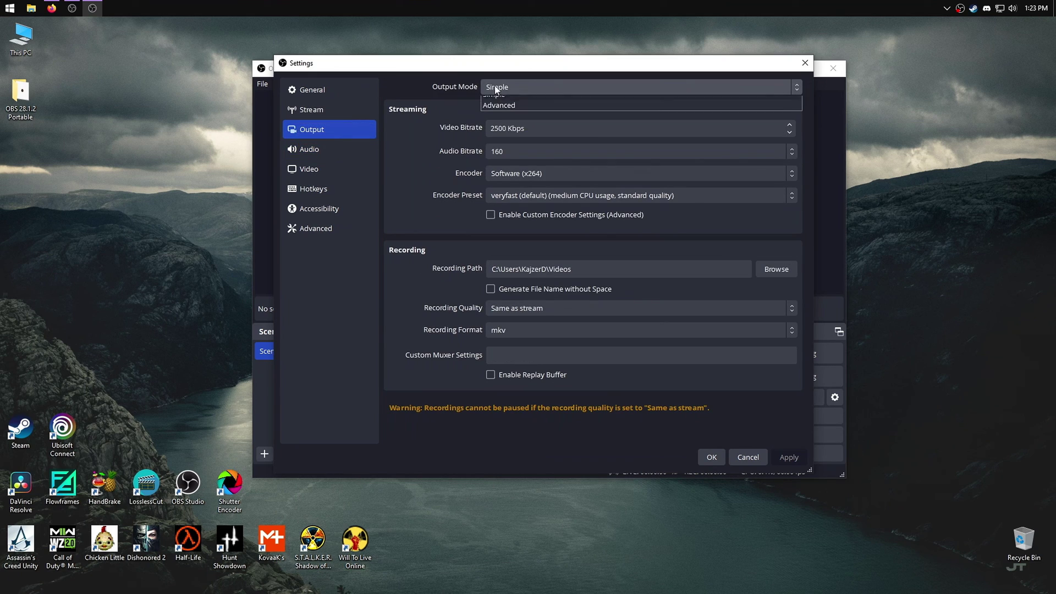
click(503, 110)
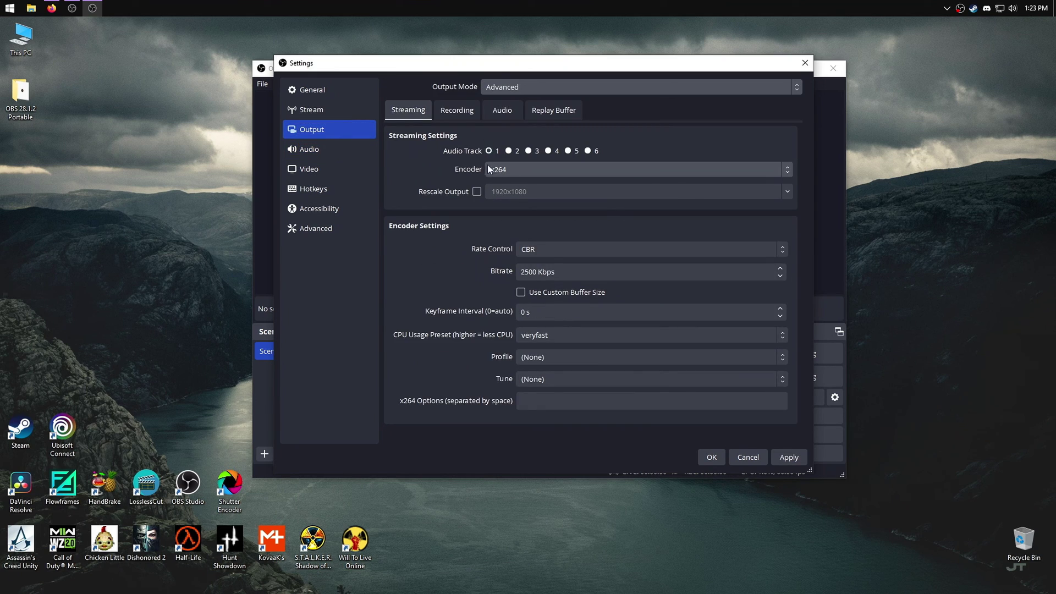
click(500, 172)
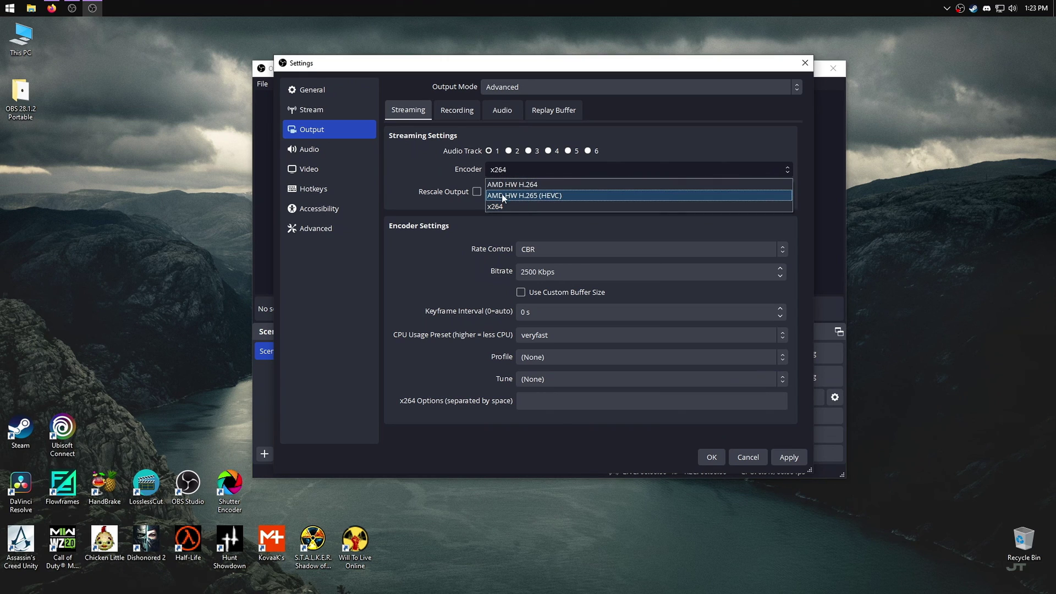
click(559, 196)
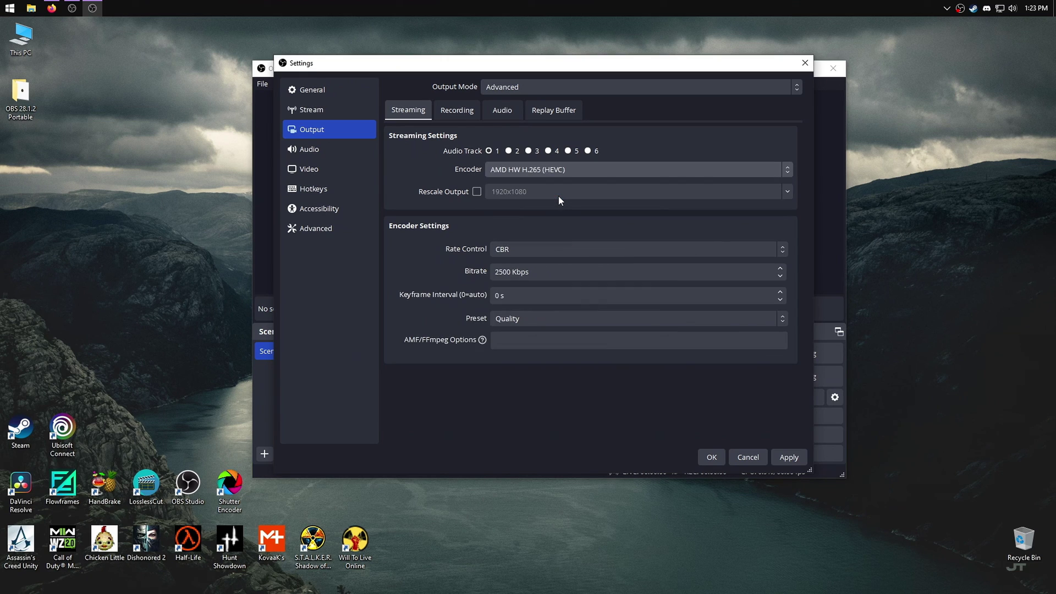
Set bitrate to 6000 Kbps, keyframe interval 2 s, Quality preset, and apply
drag(536, 272, 453, 279)
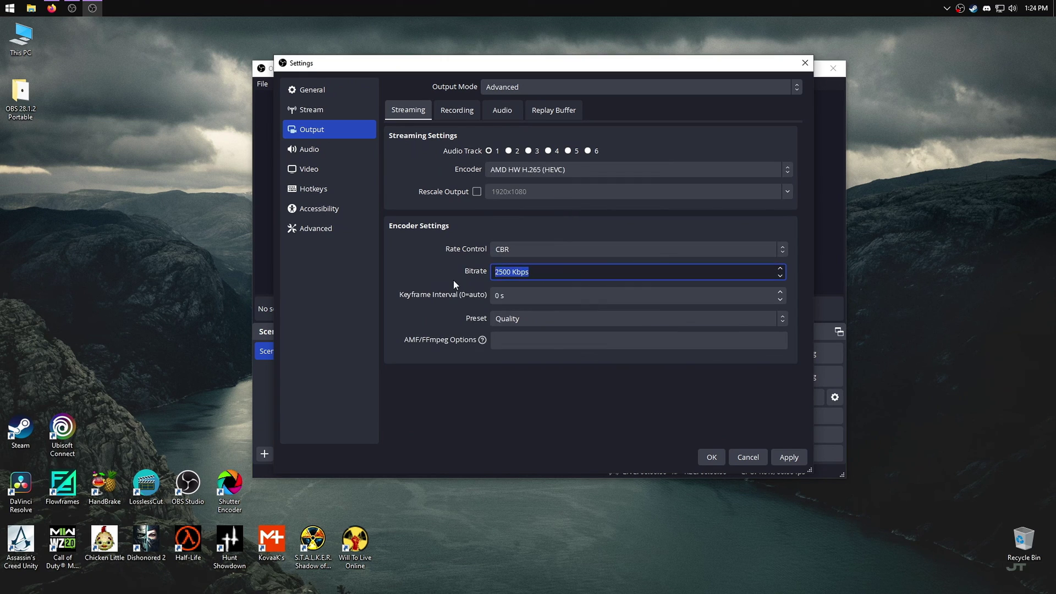
text(6000)
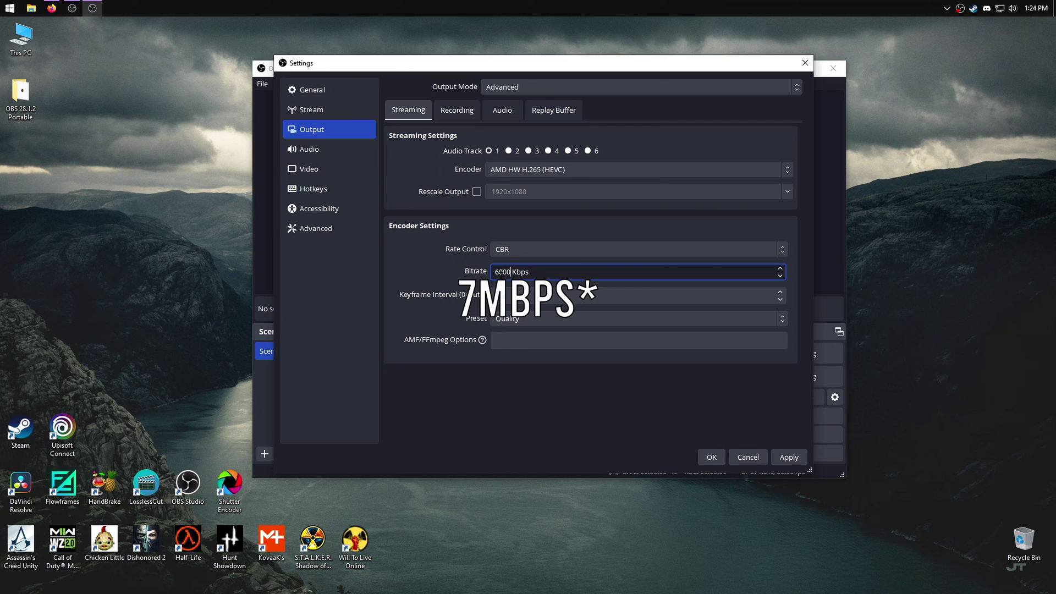
click(530, 293)
double_click(520, 294)
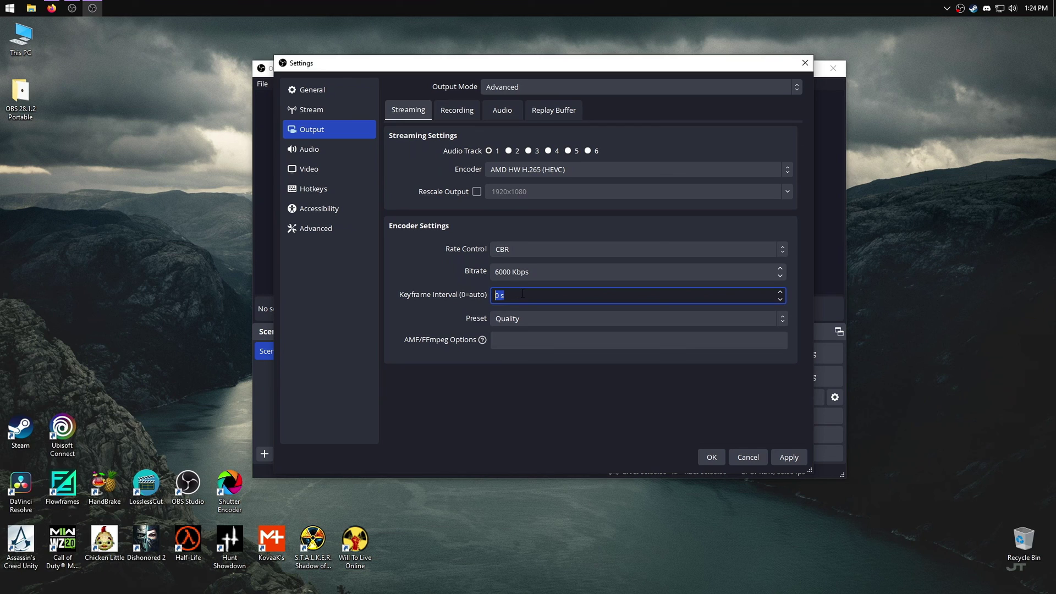
text(2)
click(526, 317)
click(509, 332)
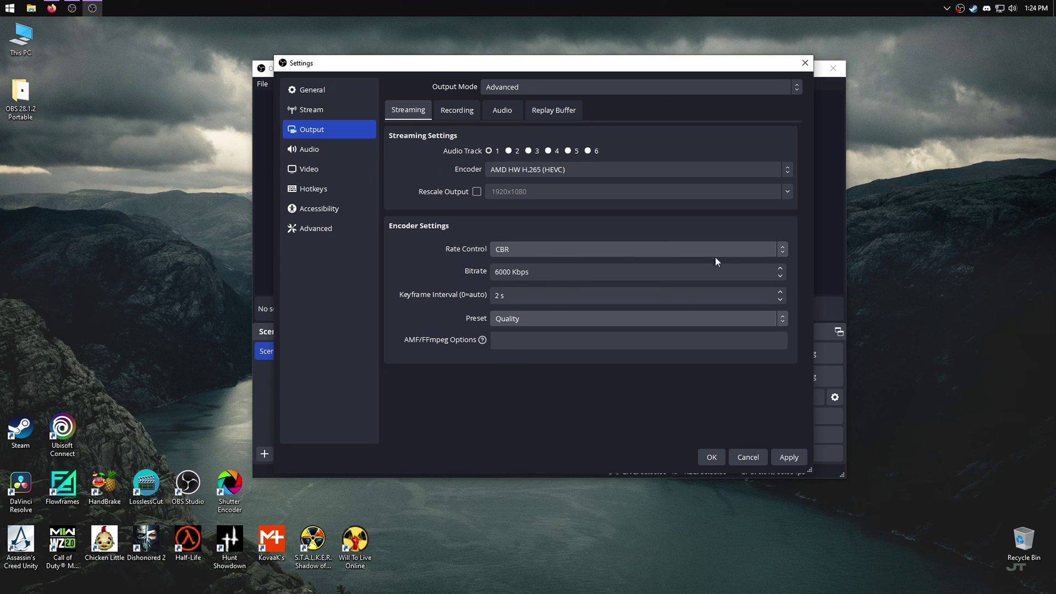
click(789, 457)
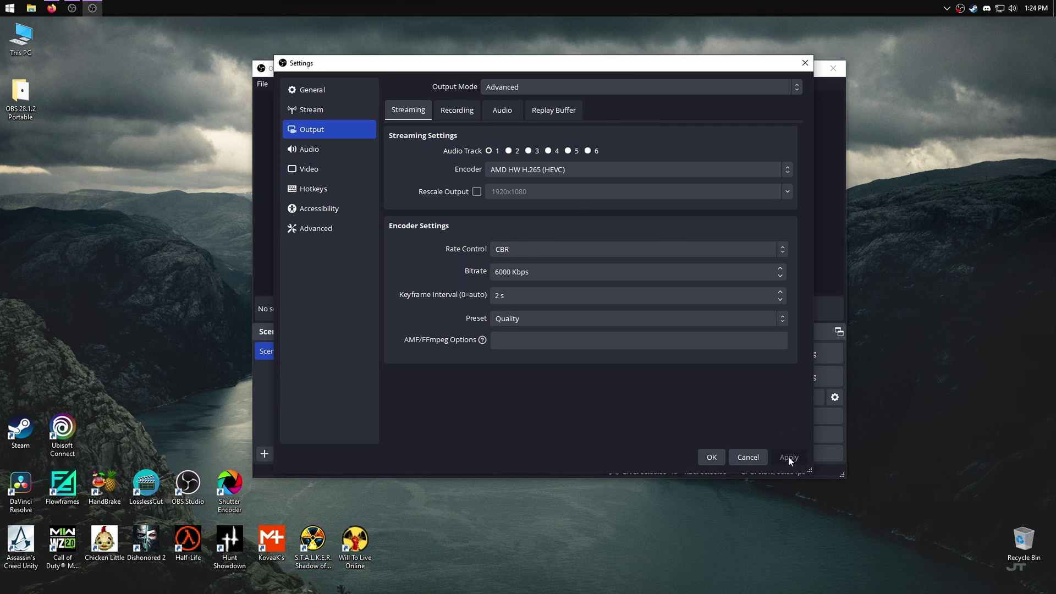
Save the settings and add a Display Capture source of the monitor
click(711, 458)
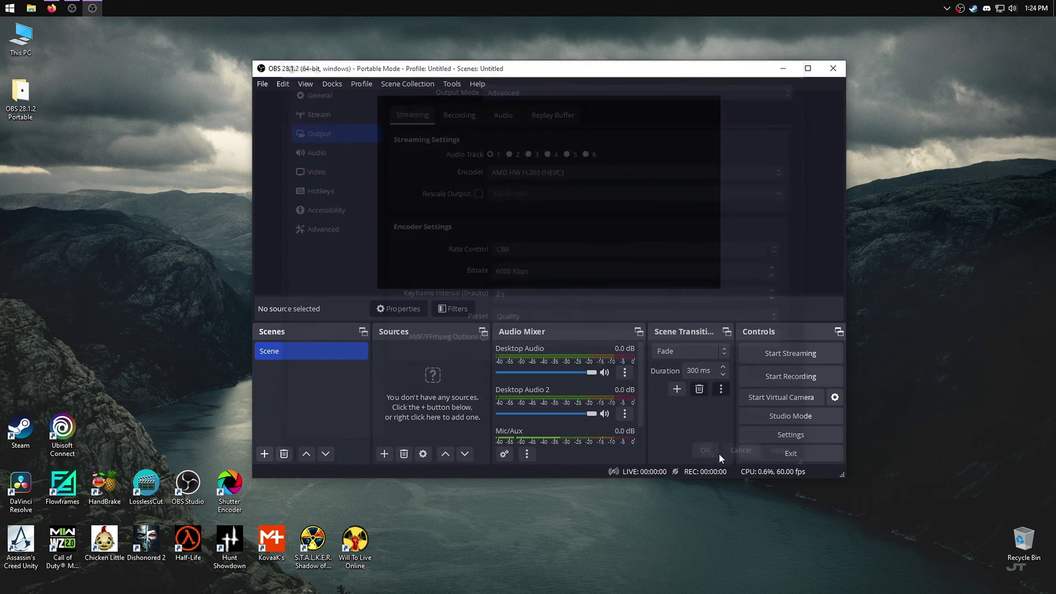
click(385, 453)
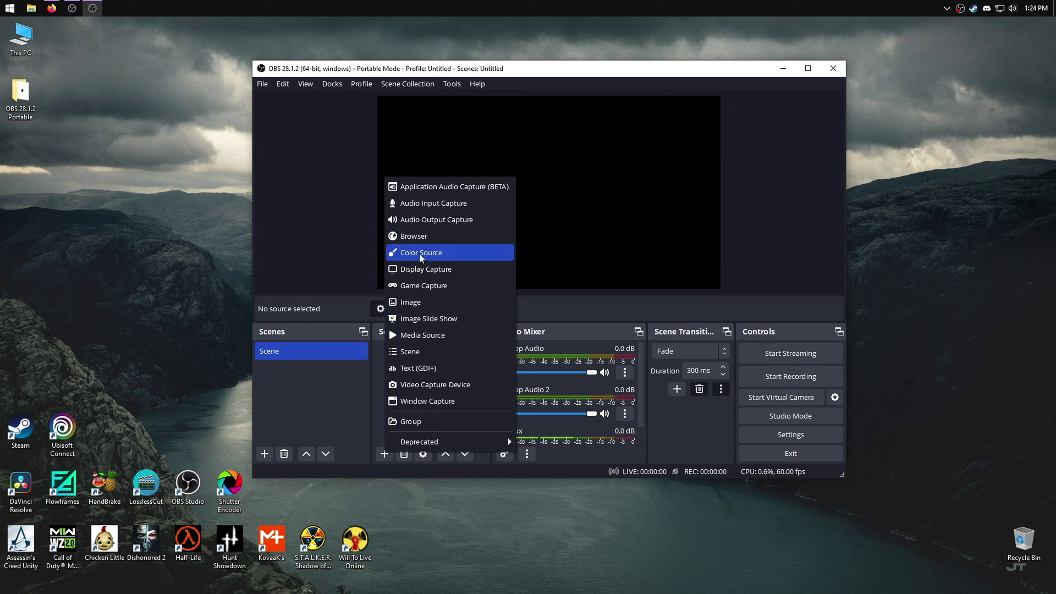
click(425, 269)
click(574, 341)
click(680, 416)
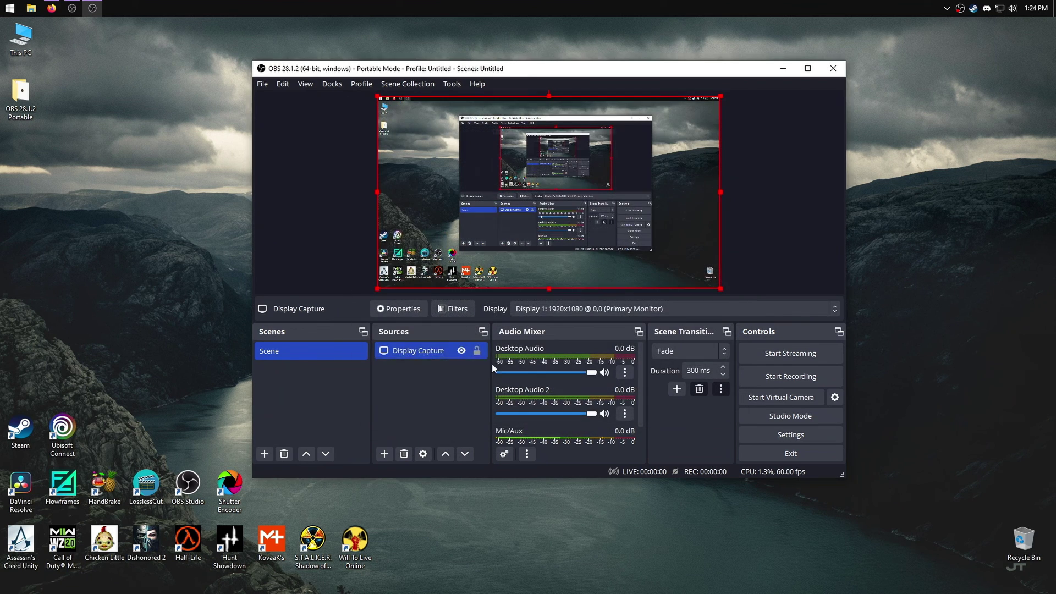
Add a Text (GDI+) source reading 'Stream WOW', then delete it
click(384, 454)
click(425, 439)
click(577, 341)
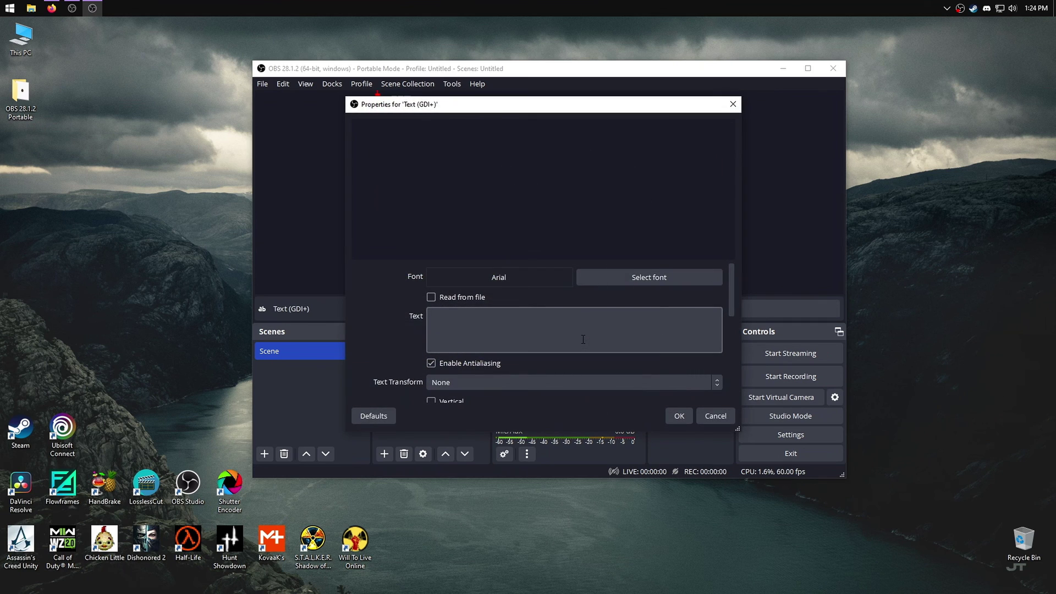
click(572, 333)
text(Stream WOW)
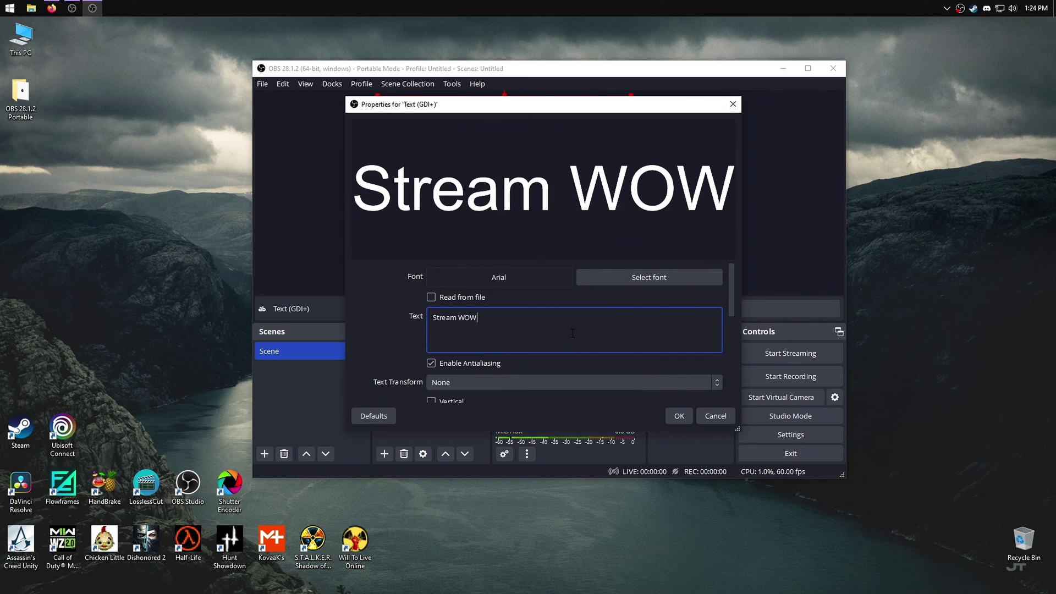
click(679, 416)
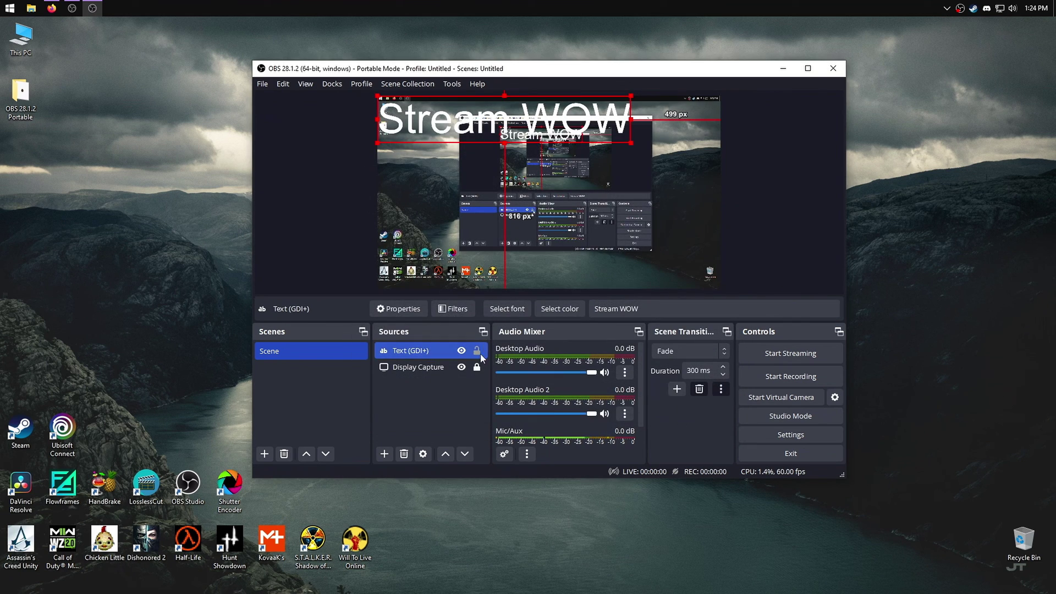
click(441, 395)
click(413, 351)
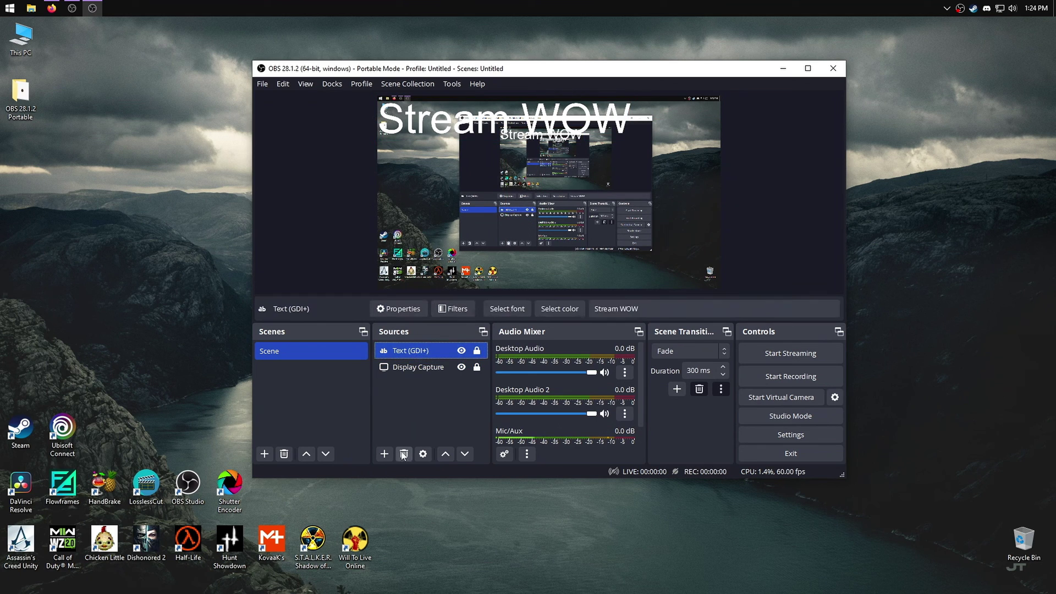
click(404, 454)
click(594, 286)
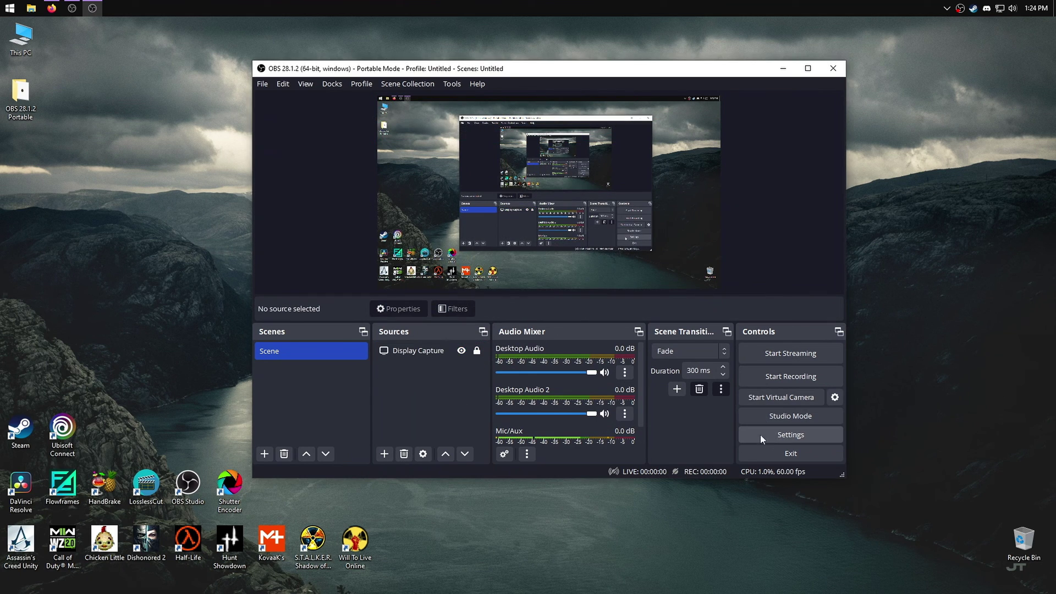
Recheck the Output settings, close them, and bring YouTube Studio forward
click(760, 434)
click(312, 130)
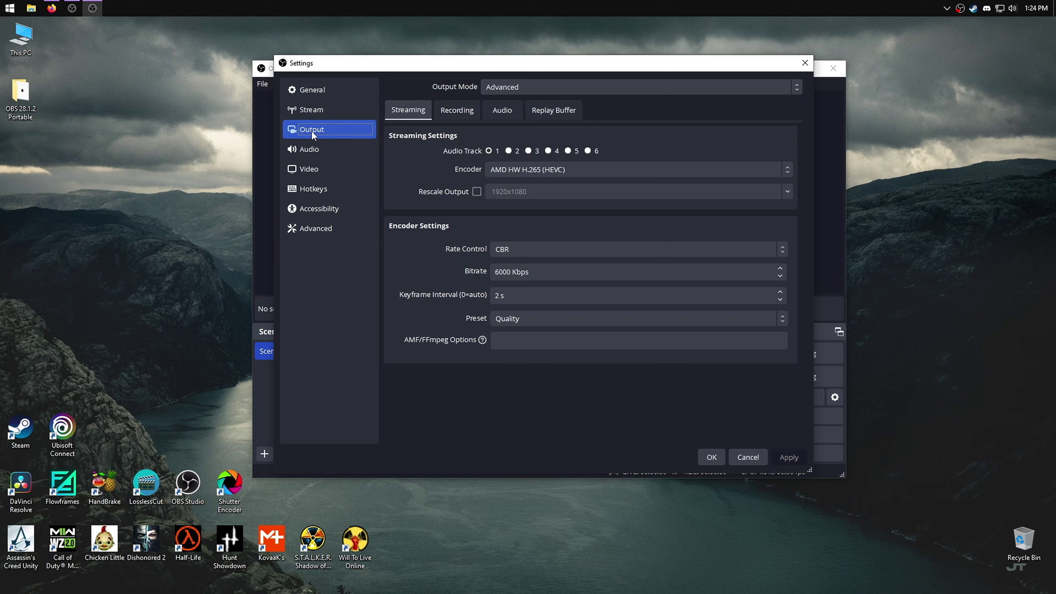
click(805, 64)
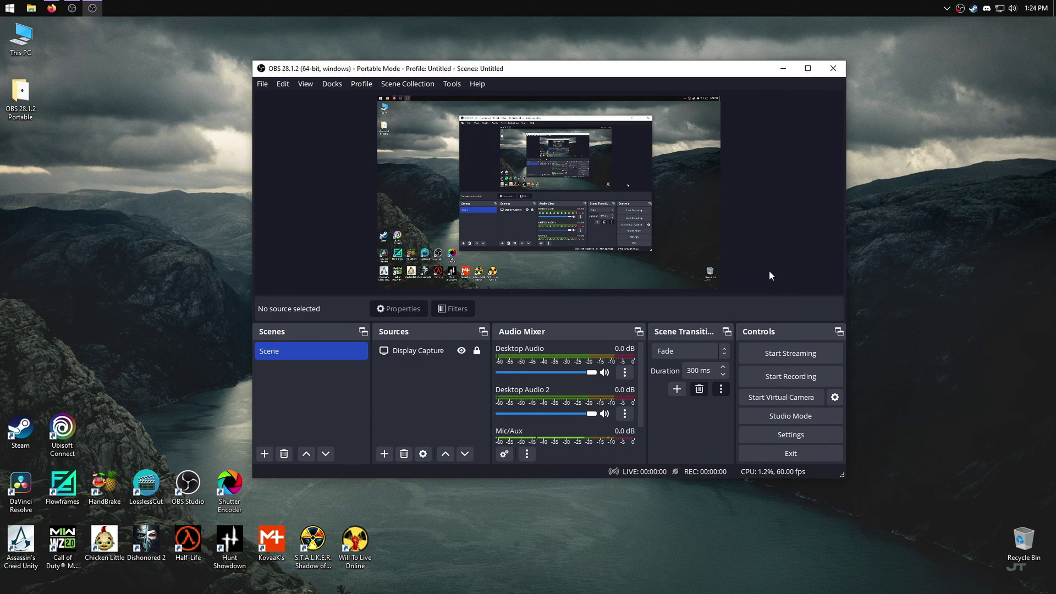
click(52, 8)
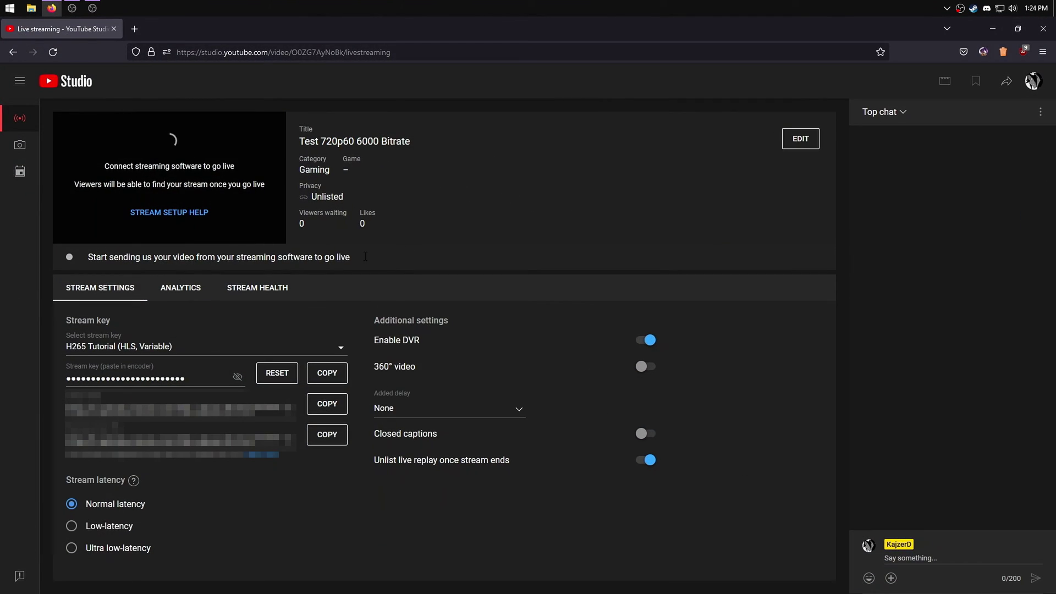
Review the stream title and details without changes, then close Firefox
click(800, 139)
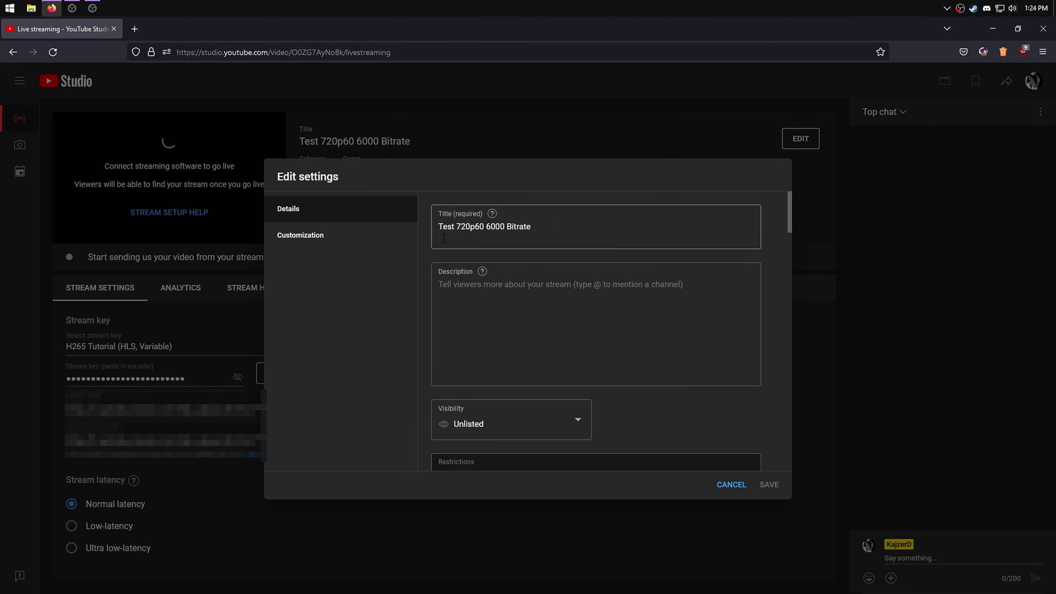
triple_click(559, 225)
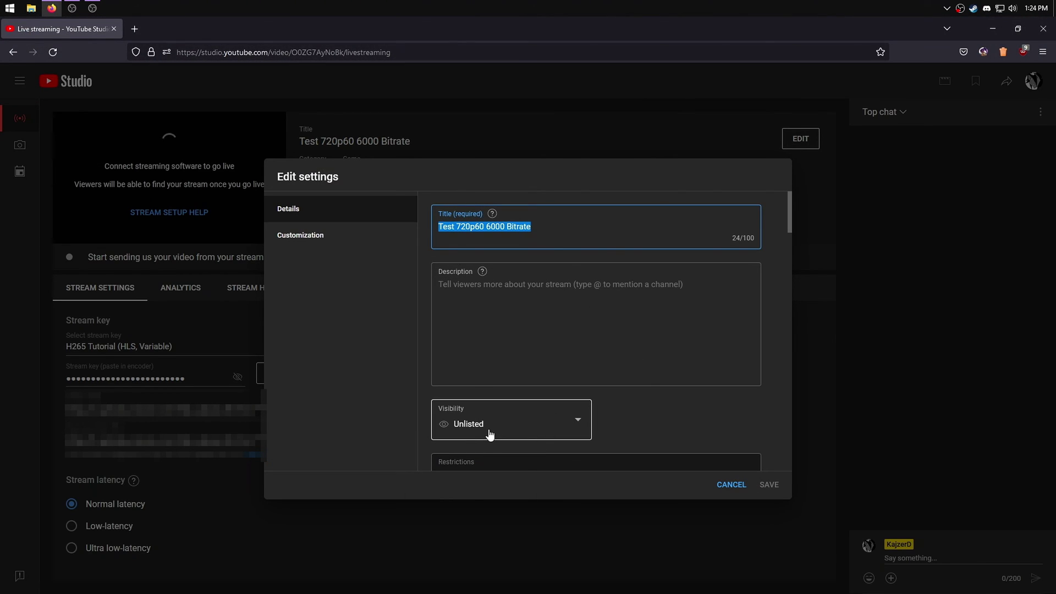
scroll(680, 414, down, 5)
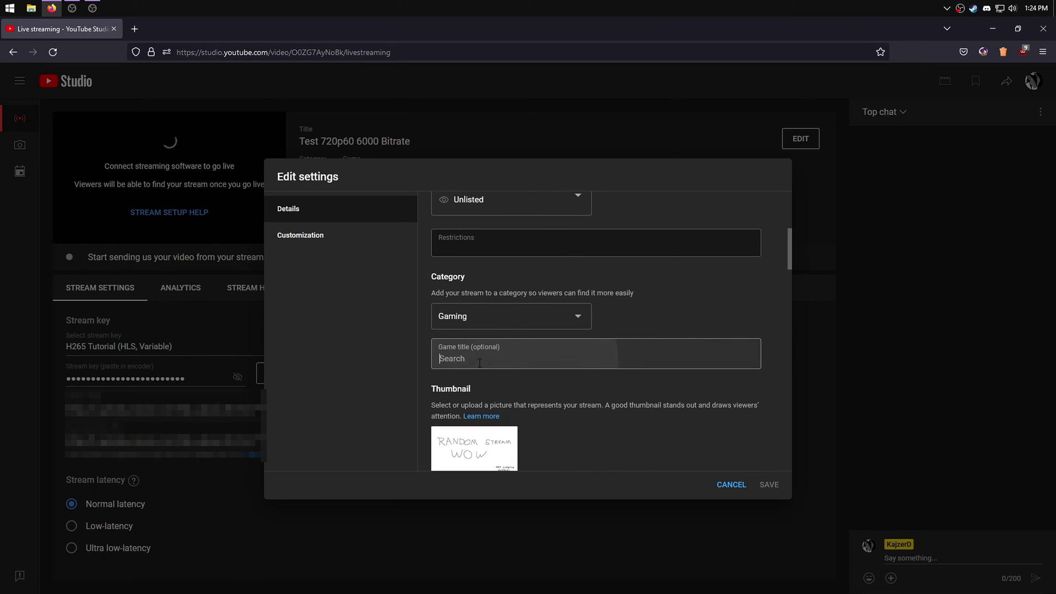
mouse_move(500, 408)
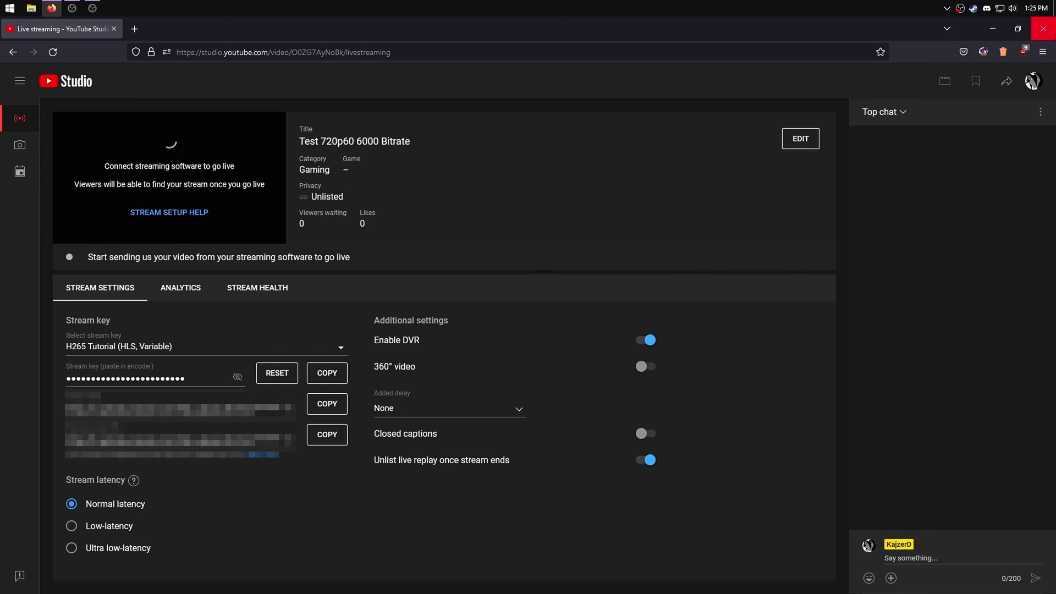
click(1043, 29)
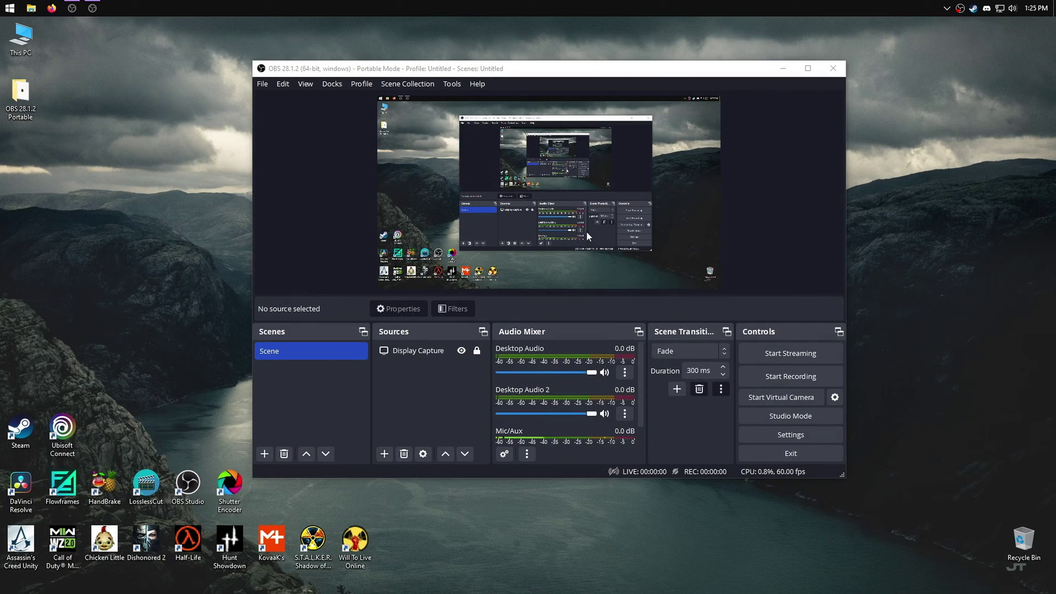